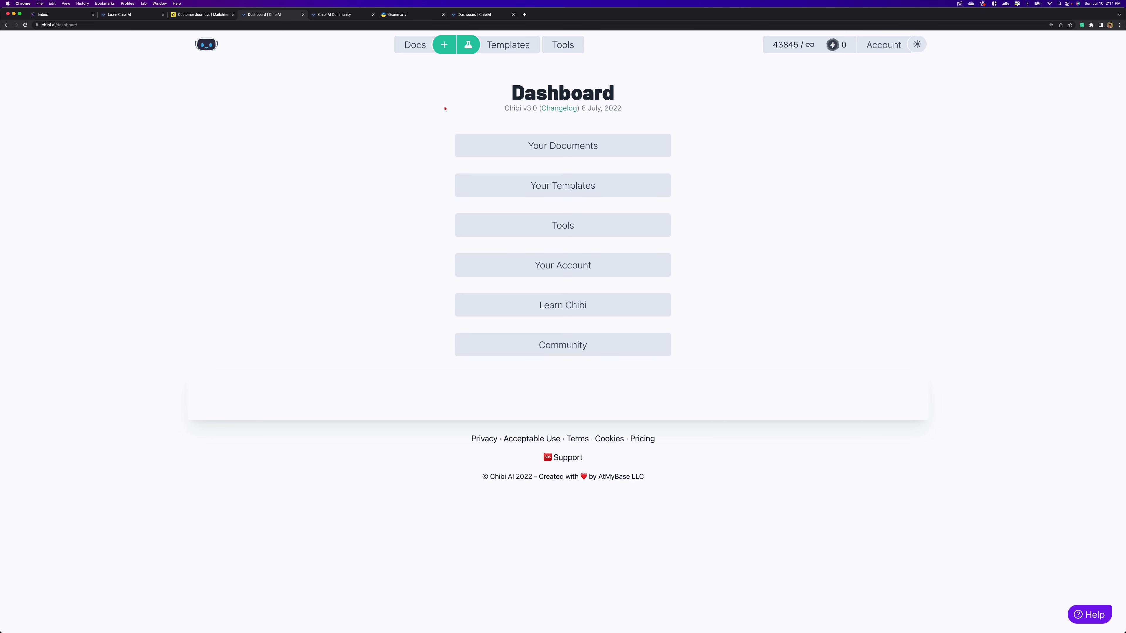
# - Open the "Starting Your First Vegetable Garden" document and run Paragraph Shredder on the paragraph beginning "Cultivating your own vegetables"
pyautogui.click(415, 44)
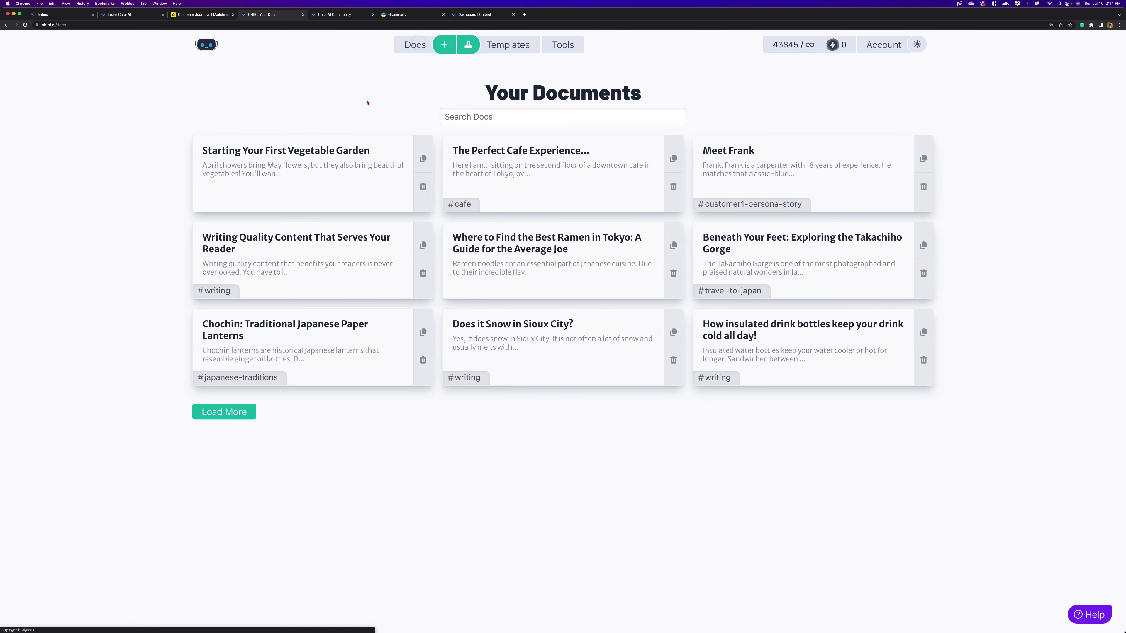
pyautogui.click(337, 147)
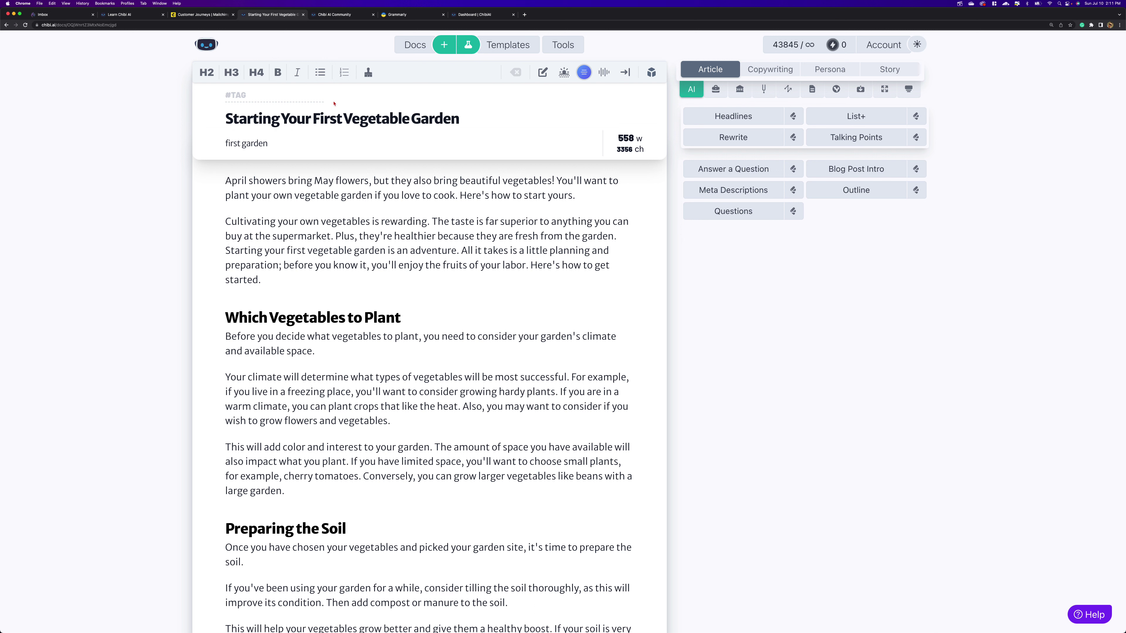
pyautogui.moveTo(266, 280); pyautogui.dragTo(224, 221)
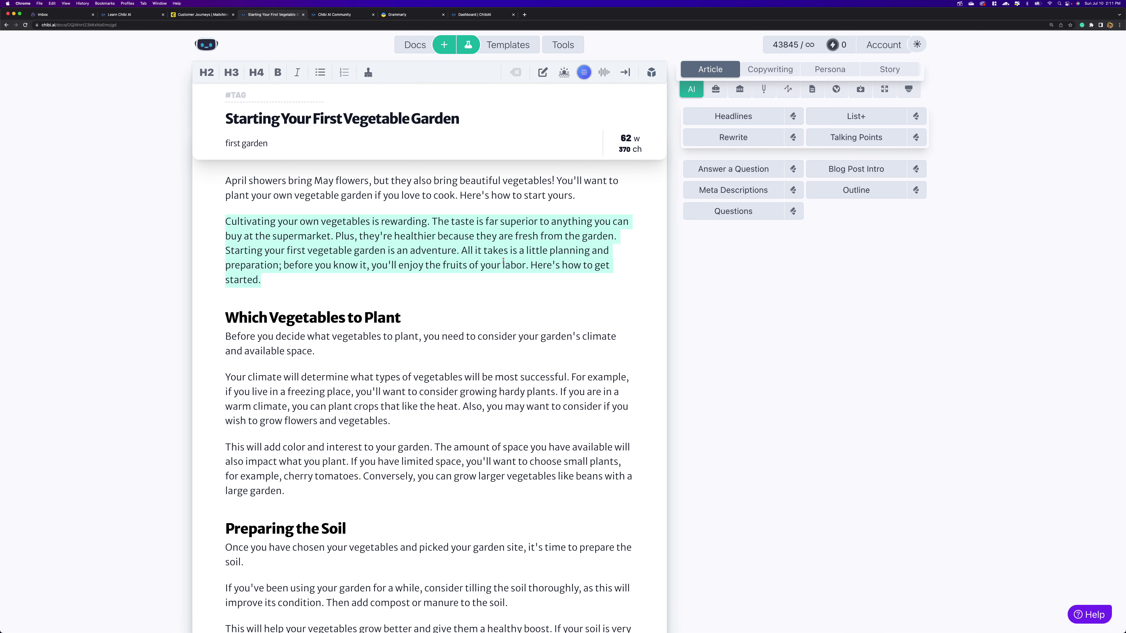
pyautogui.press('super+k')
pyautogui.write('shred')
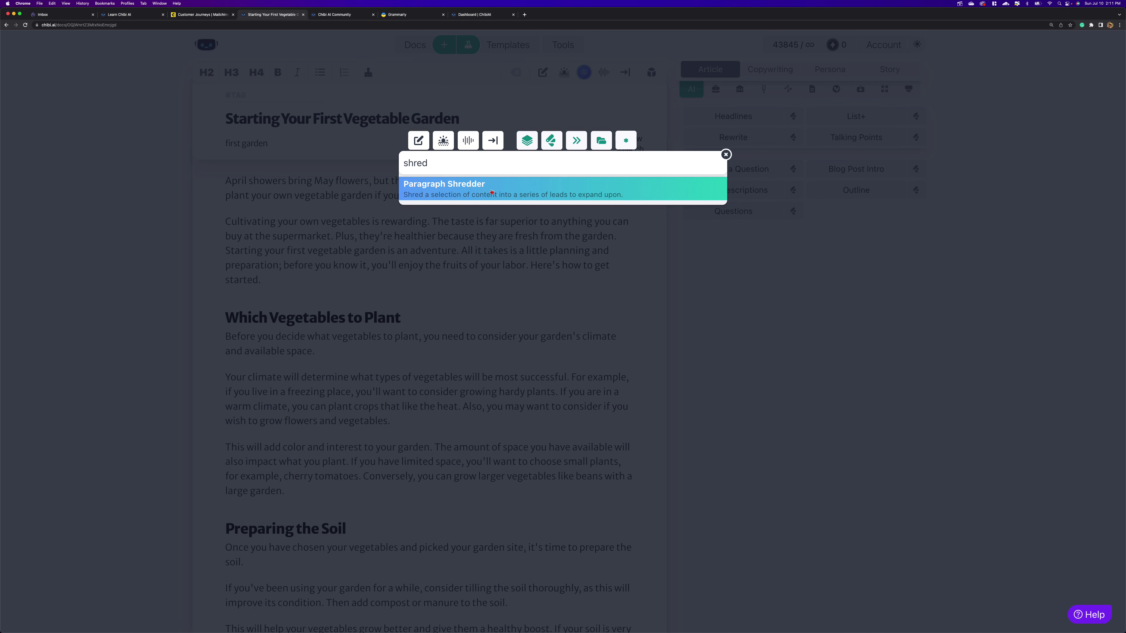
pyautogui.scroll(-1, 480, 194)
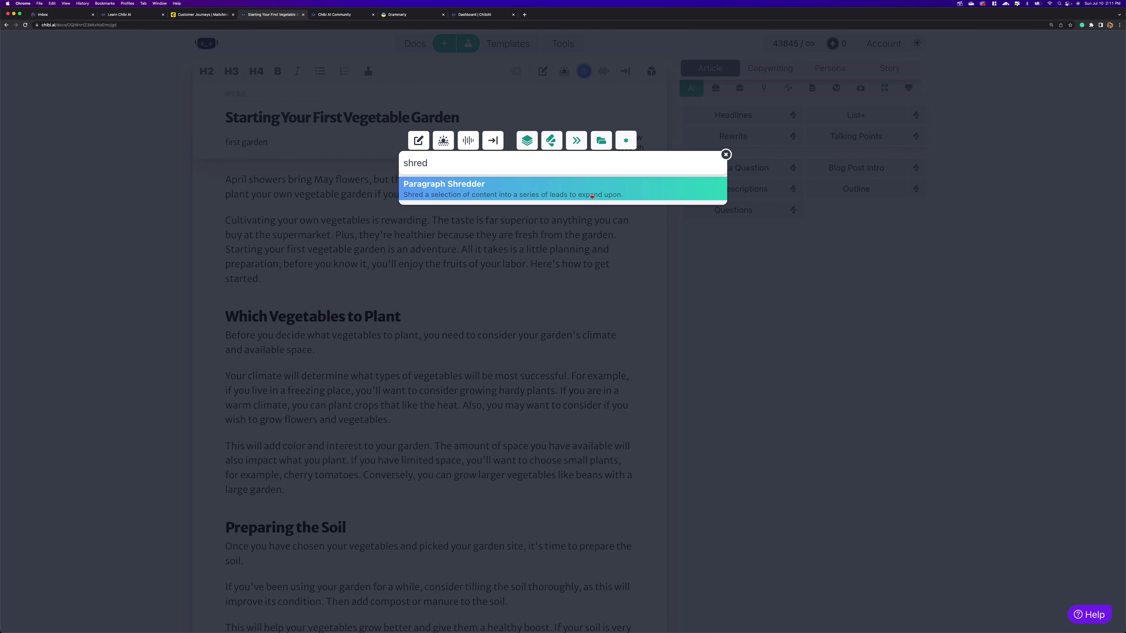
pyautogui.click(549, 193)
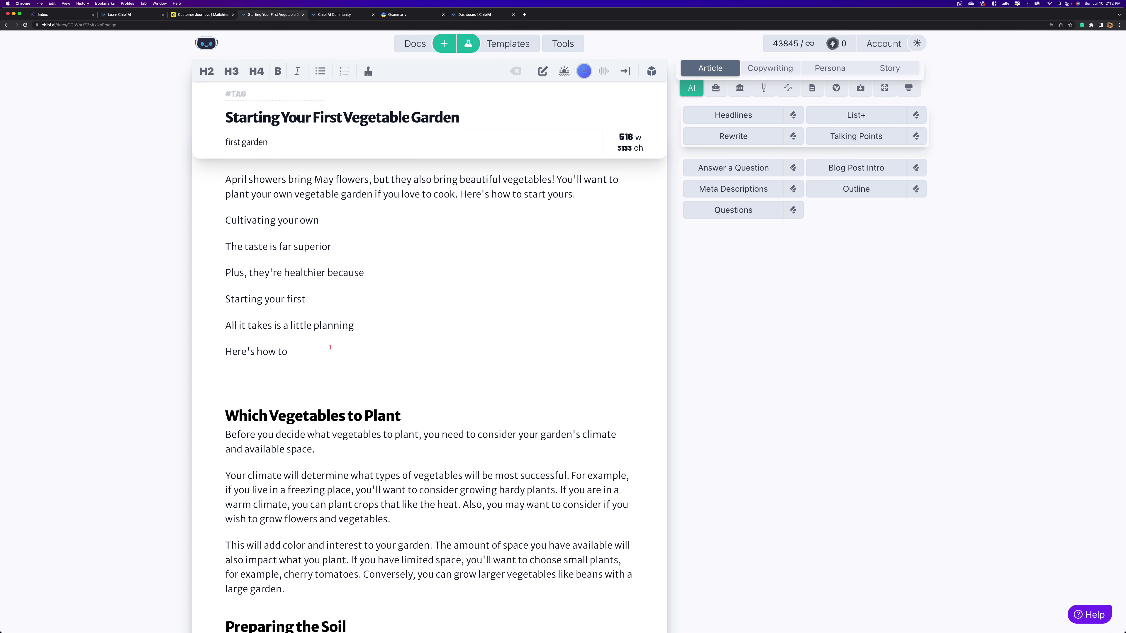
# - Add "garden" to the "Cultivating your own" lead, expanding it into an AI-written paragraph without the incomplete closing sentence
pyautogui.click(340, 224)
pyautogui.write('garden')
pyautogui.click(357, 219)
pyautogui.click(544, 71)
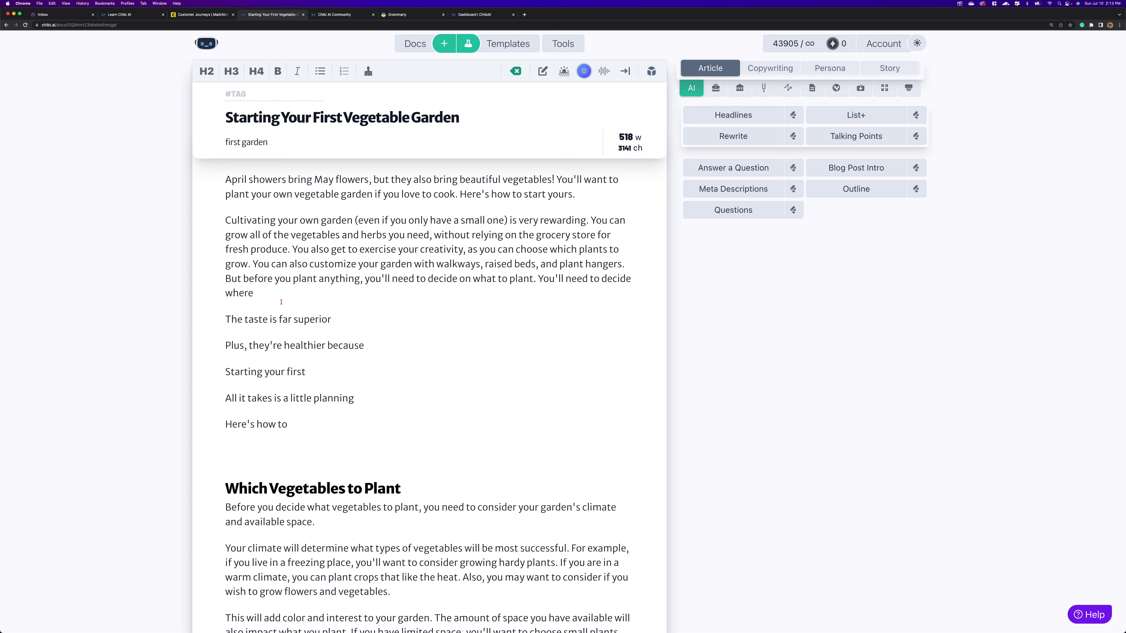
pyautogui.moveTo(541, 289); pyautogui.dragTo(543, 280)
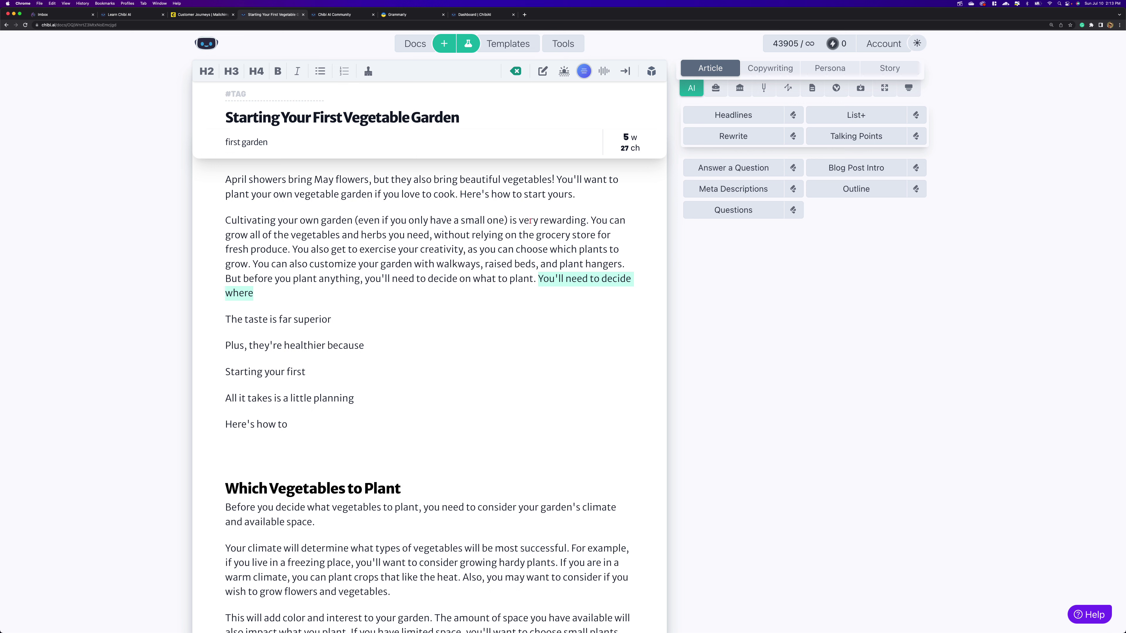
pyautogui.press('BackSpace')
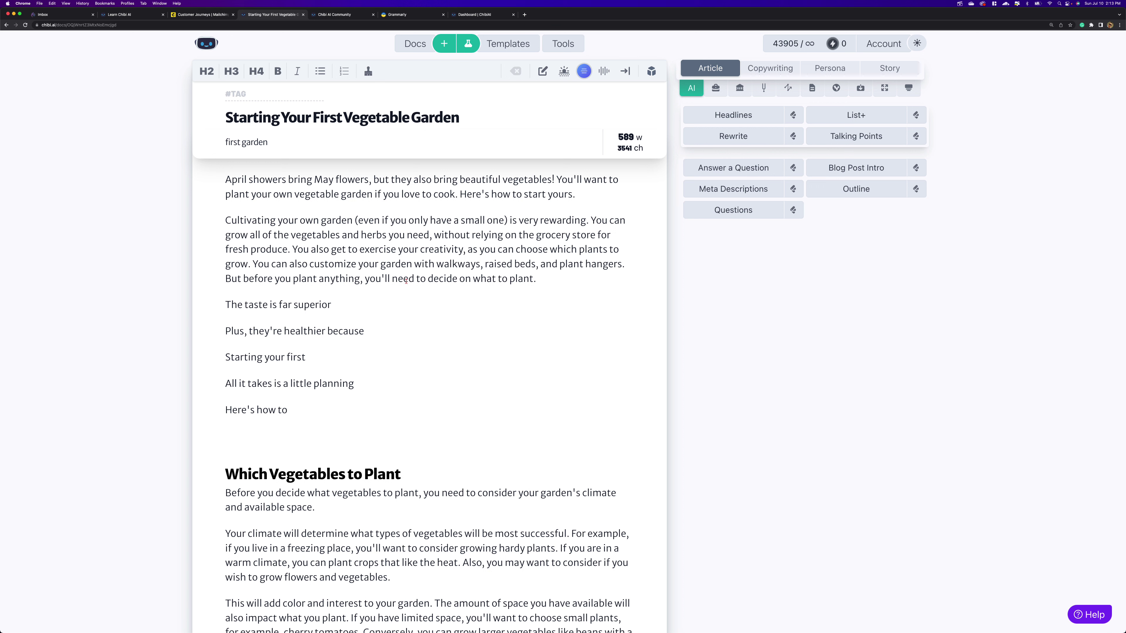
# - Extend "The taste is far superior" with "to", try two AI-generated sentence endings and remove the last one
pyautogui.write('to')
pyautogui.click(625, 71)
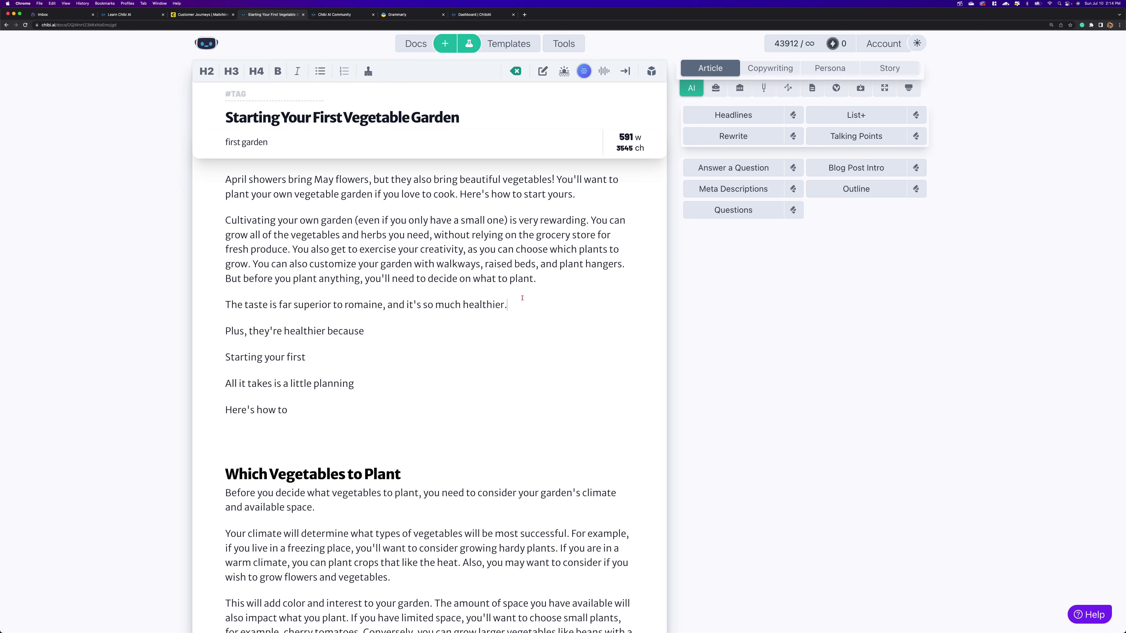
pyautogui.press('super+shift+Return')
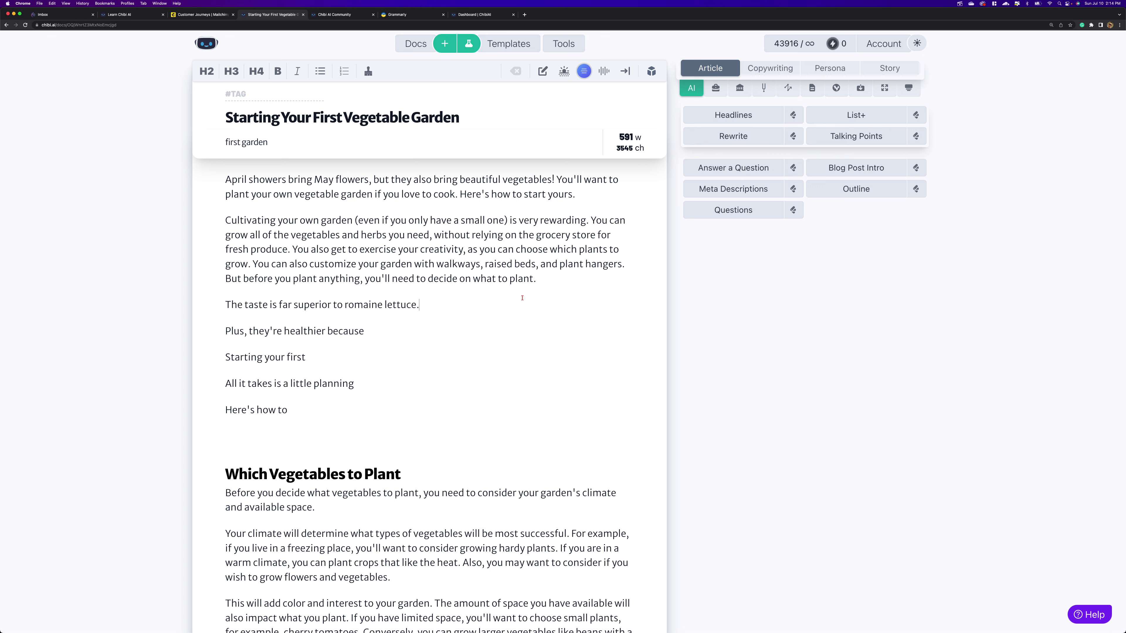
pyautogui.moveTo(459, 305); pyautogui.dragTo(353, 306)
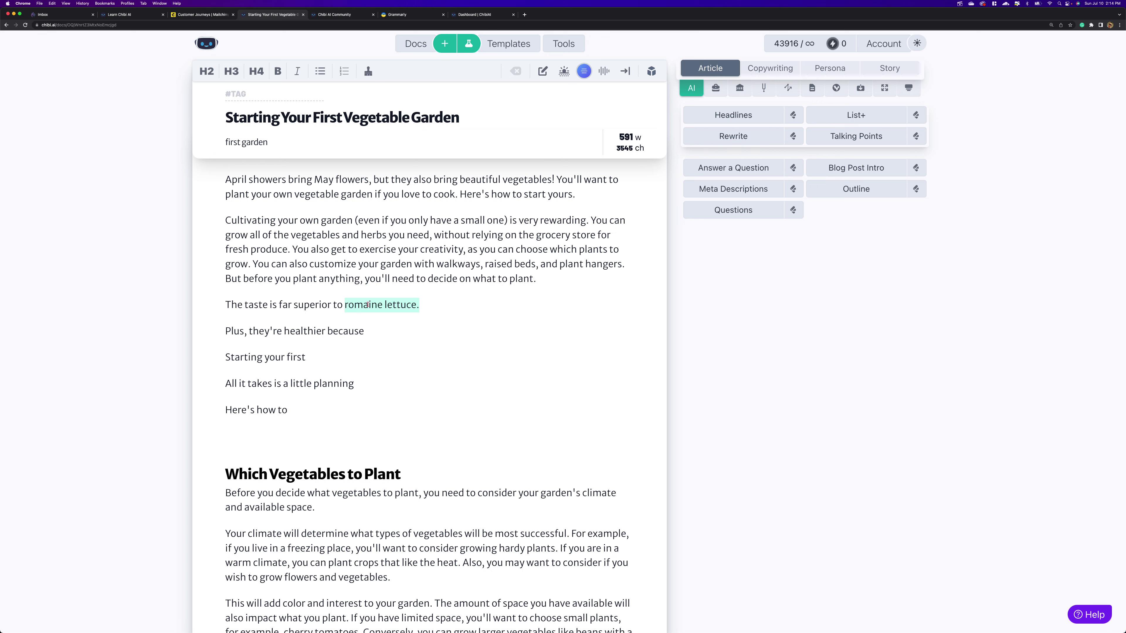
pyautogui.press('BackSpace')
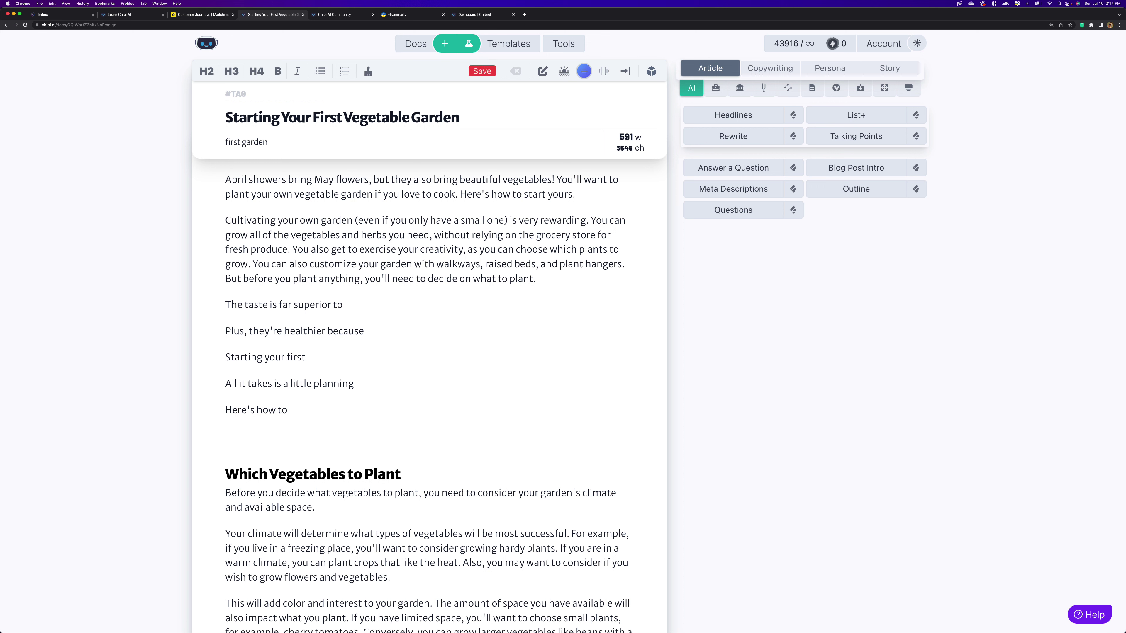
# - Continue the taste sentence with "vegetables you'll find in the" and let the AI complete it
pyautogui.write("vegetables you'll find in the")
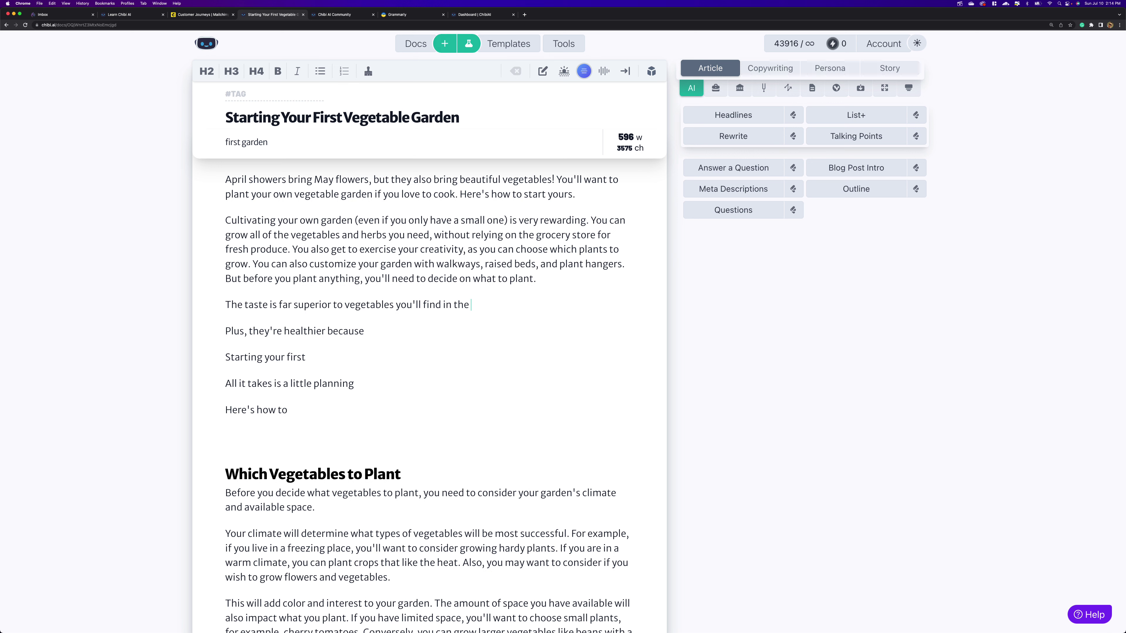
pyautogui.press('super+Return')
pyautogui.press('super+Return')
# - Switch the AI writing mode to Persona and delete the generated word and period after "find in the"
pyautogui.click(830, 68)
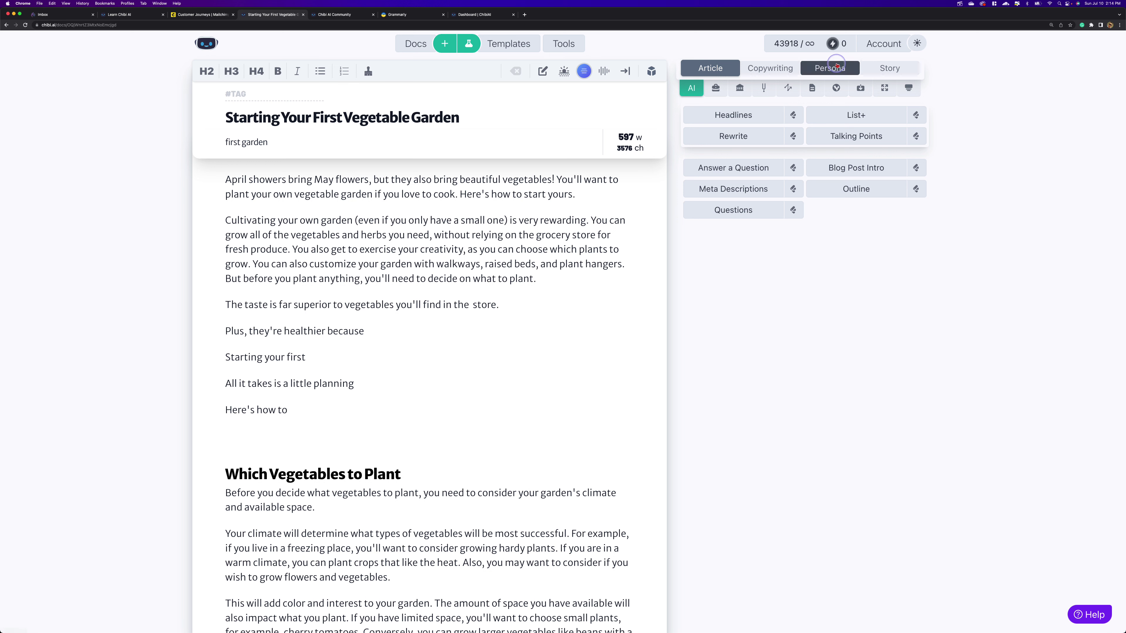
pyautogui.click(517, 303)
pyautogui.press('BackSpace')
pyautogui.press('BackSpace')
pyautogui.press('BackSpace')
pyautogui.press('BackSpace')
pyautogui.press('BackSpace')
pyautogui.press('BackSpace')
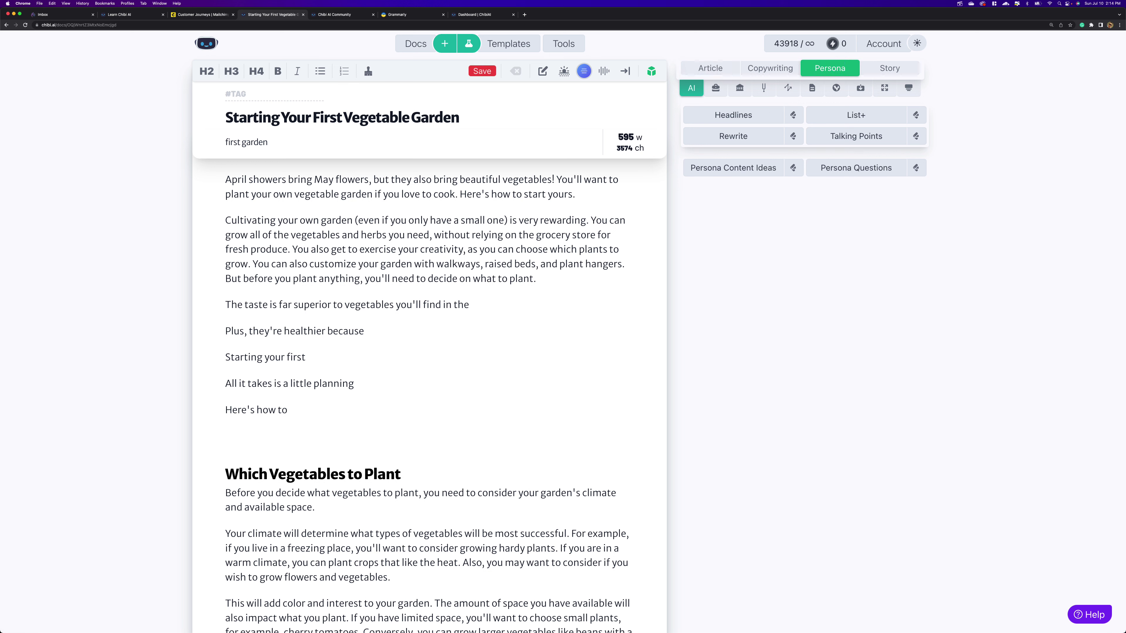
# - Regenerate the ending of the taste sentence, replace its period with "because" and have the AI finish the sentence
pyautogui.press('super+Return')
pyautogui.press('BackSpace')
pyautogui.write('because')
pyautogui.press('super+Return')
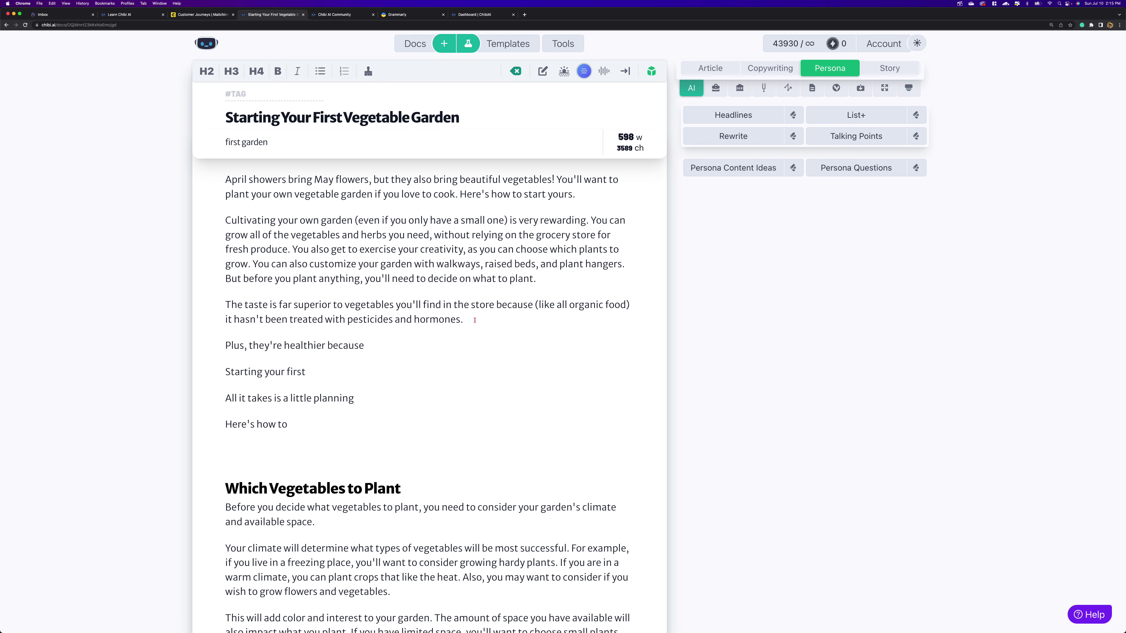
# - Expand the "Plus, they're healthier because" lead into an AI-written paragraph
pyautogui.click(418, 350)
pyautogui.moveTo(451, 342); pyautogui.dragTo(233, 180)
pyautogui.click(377, 342)
pyautogui.press('super+Return')
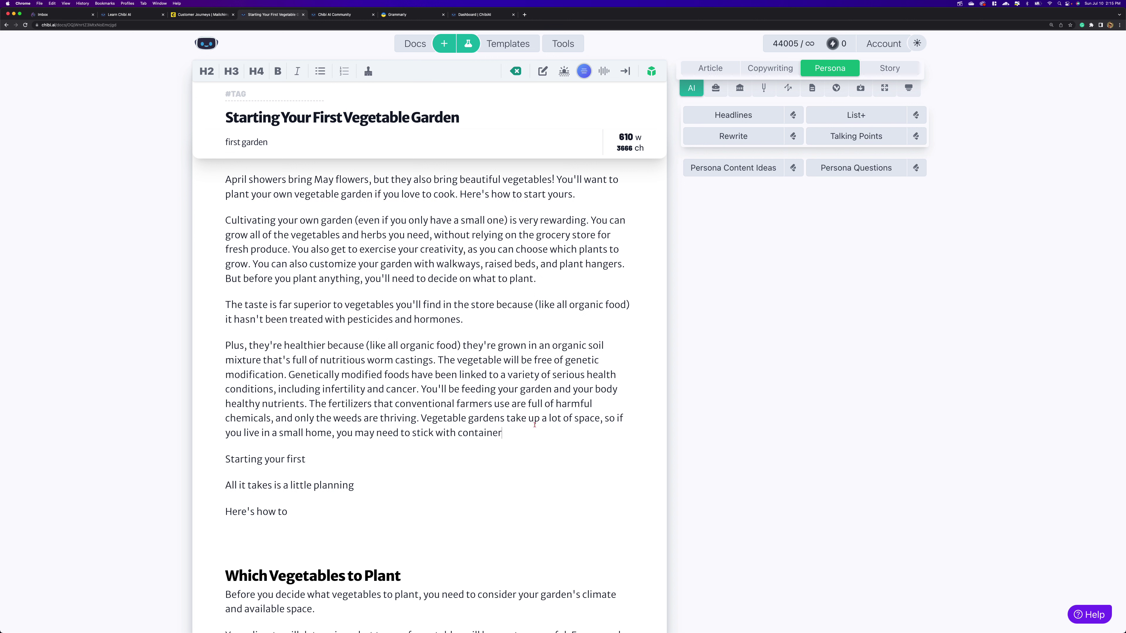
# - Finish the last sentence of the "Plus, they're healthier" paragraph and split the paragraph into short chunks with Mobile Cut
pyautogui.click(523, 435)
pyautogui.moveTo(542, 433); pyautogui.dragTo(205, 348)
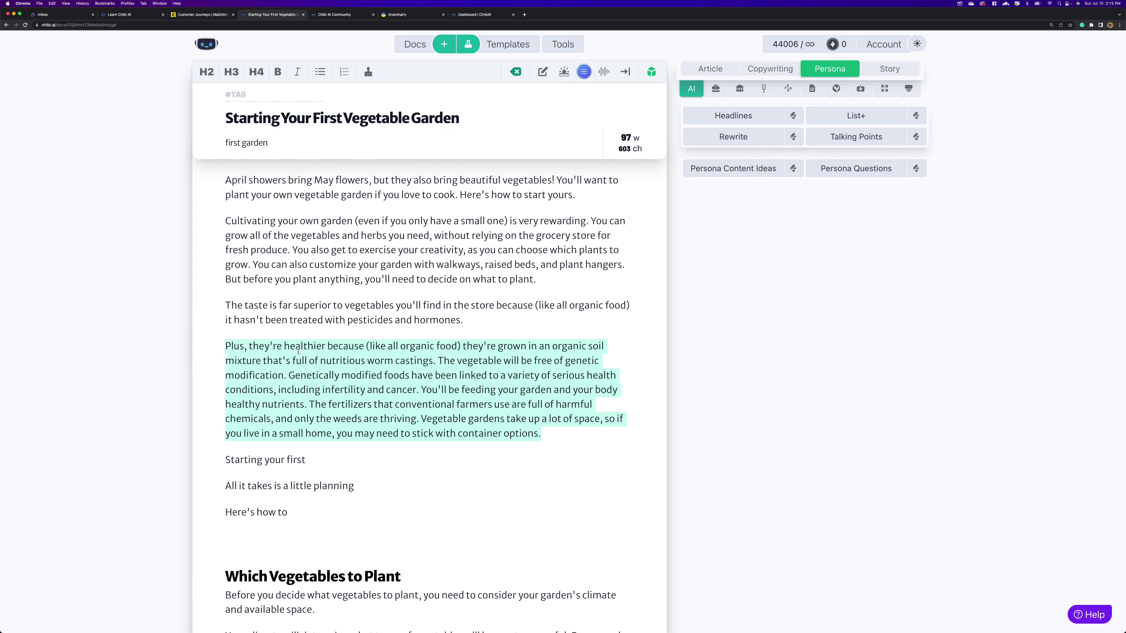
pyautogui.press('super+k')
pyautogui.write('cut')
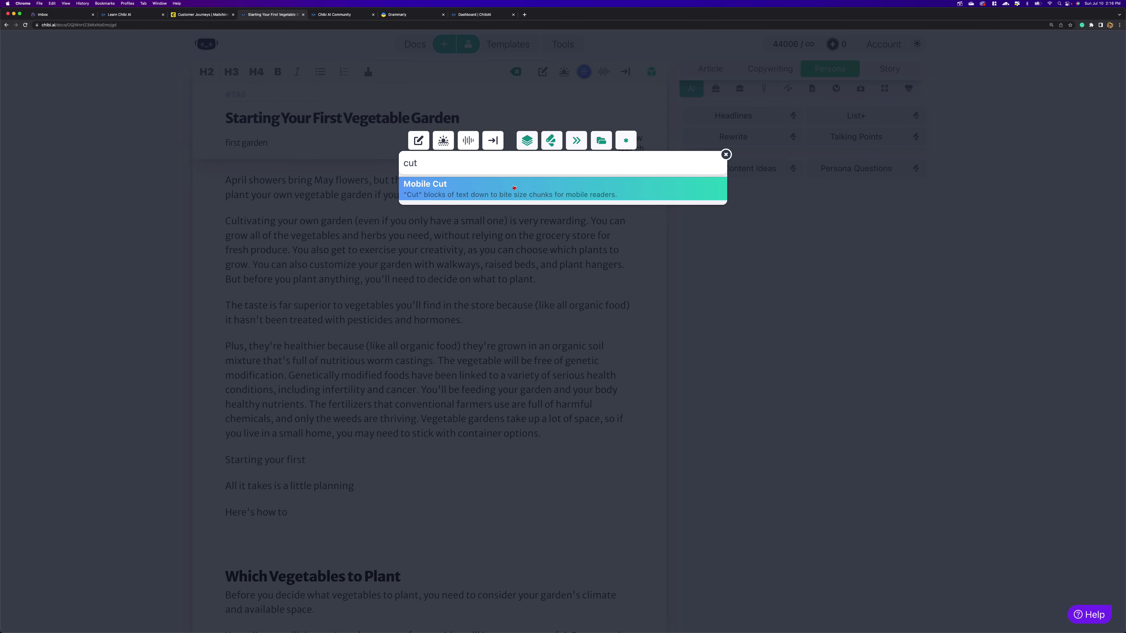
pyautogui.click(513, 188)
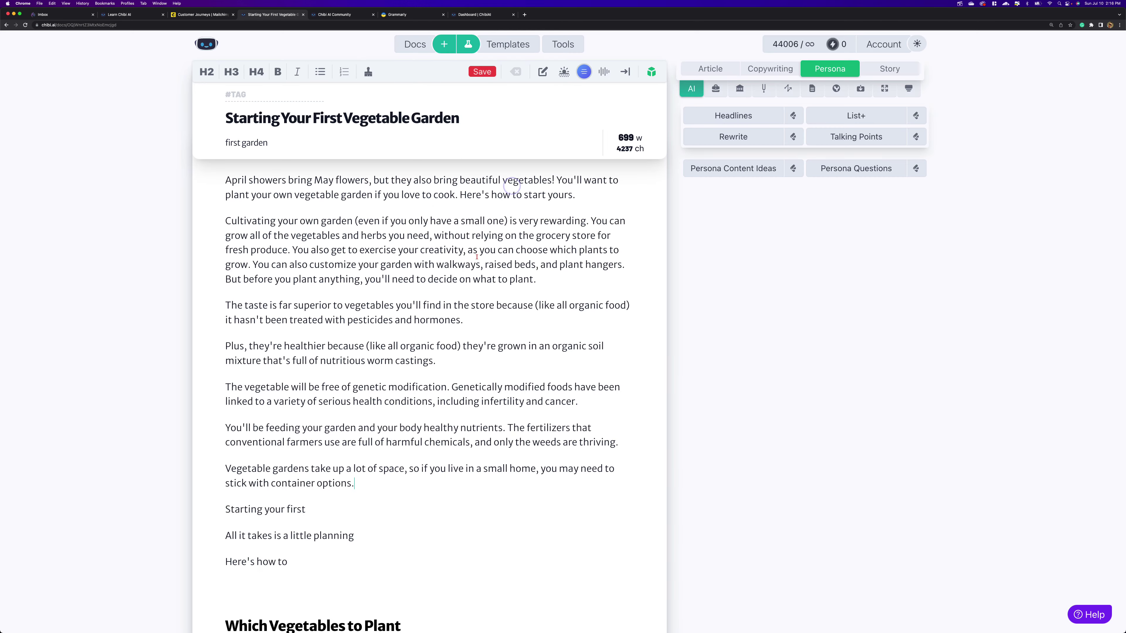
# - Continue the "Starting your first" lead with "garden can be" and expand it into an AI-written paragraph
pyautogui.scroll(-5, 304, 287)
pyautogui.click(331, 286)
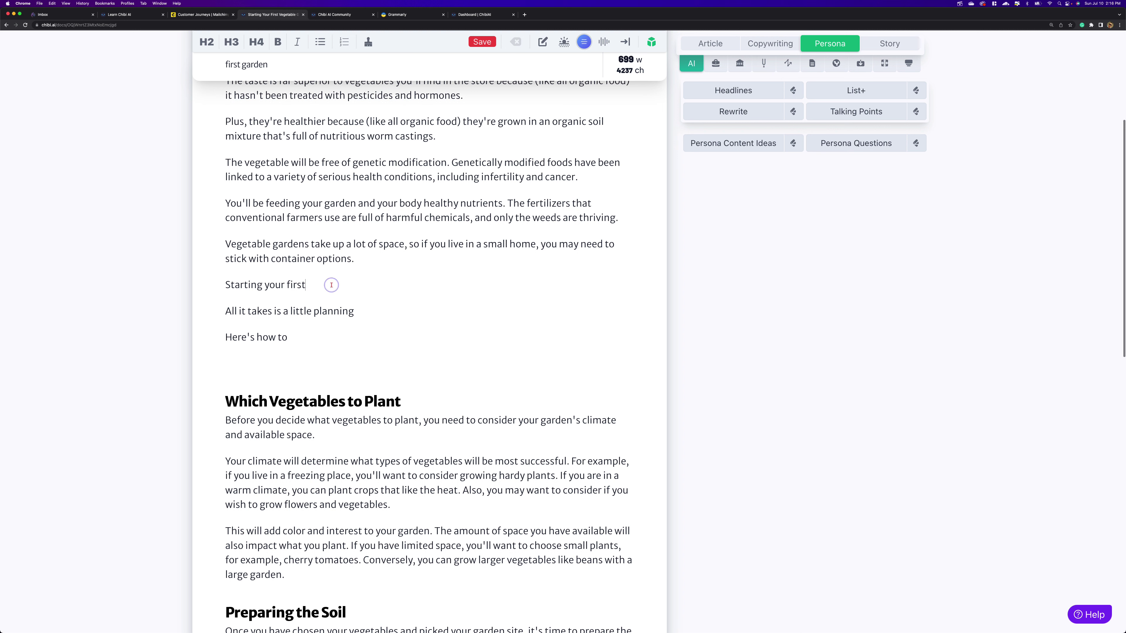
pyautogui.write('garden')
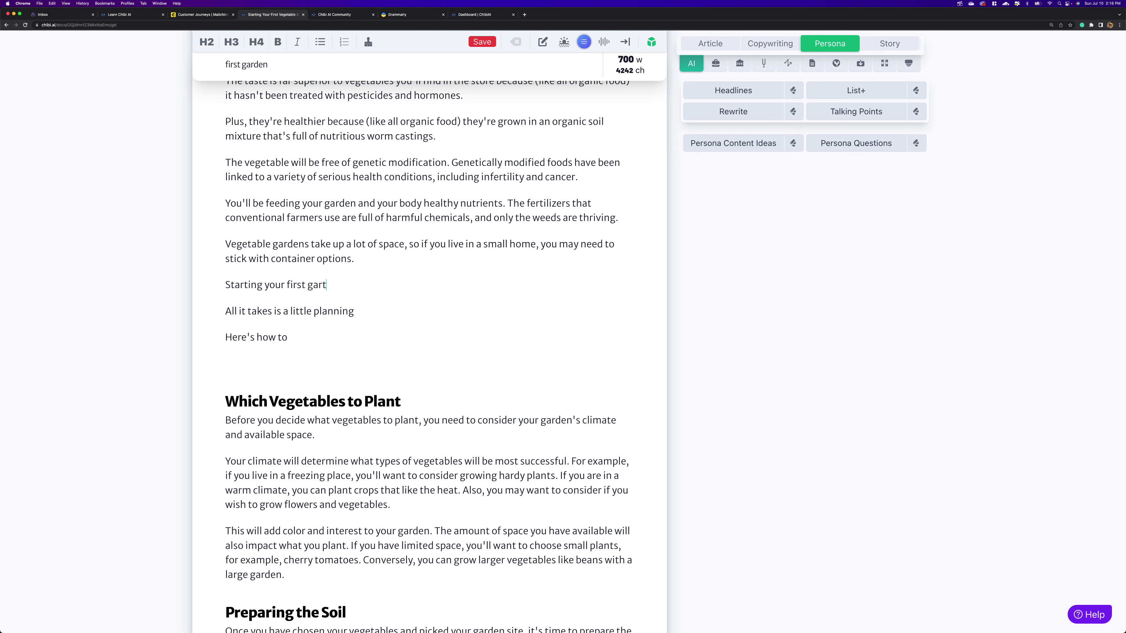
pyautogui.press('BackSpace')
pyautogui.press('BackSpace')
pyautogui.press('BackSpace')
pyautogui.write('den')
pyautogui.press('BackSpace')
pyautogui.write('n can be')
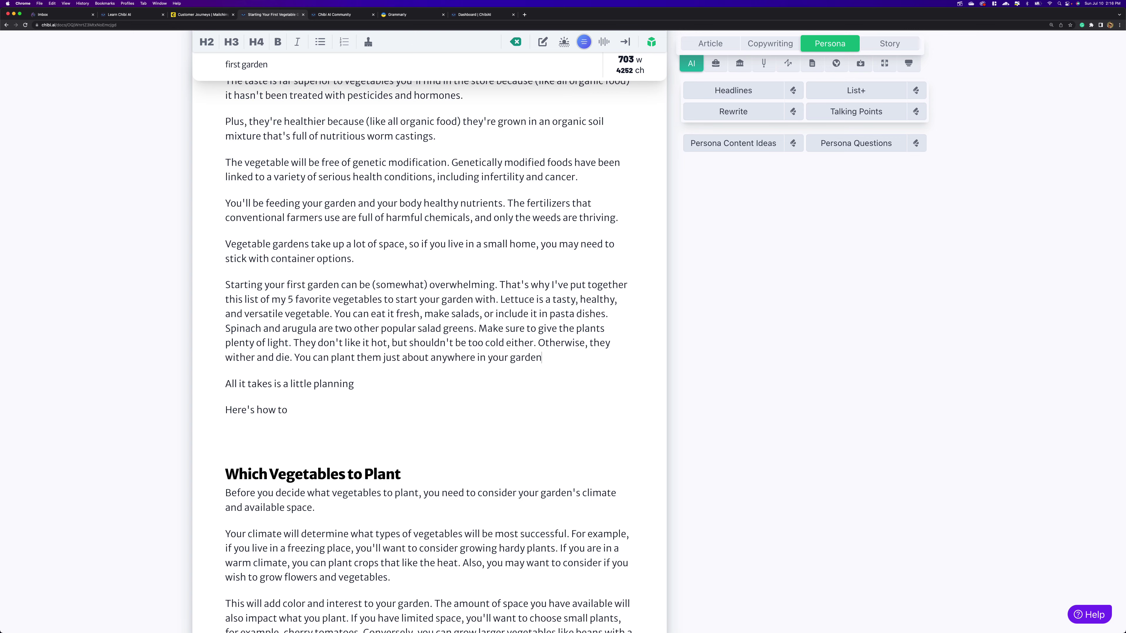
# - Review the expanded section, selecting the text from "Cultivating your own garden" through "Here's how to"
pyautogui.scroll(5, 238, 209)
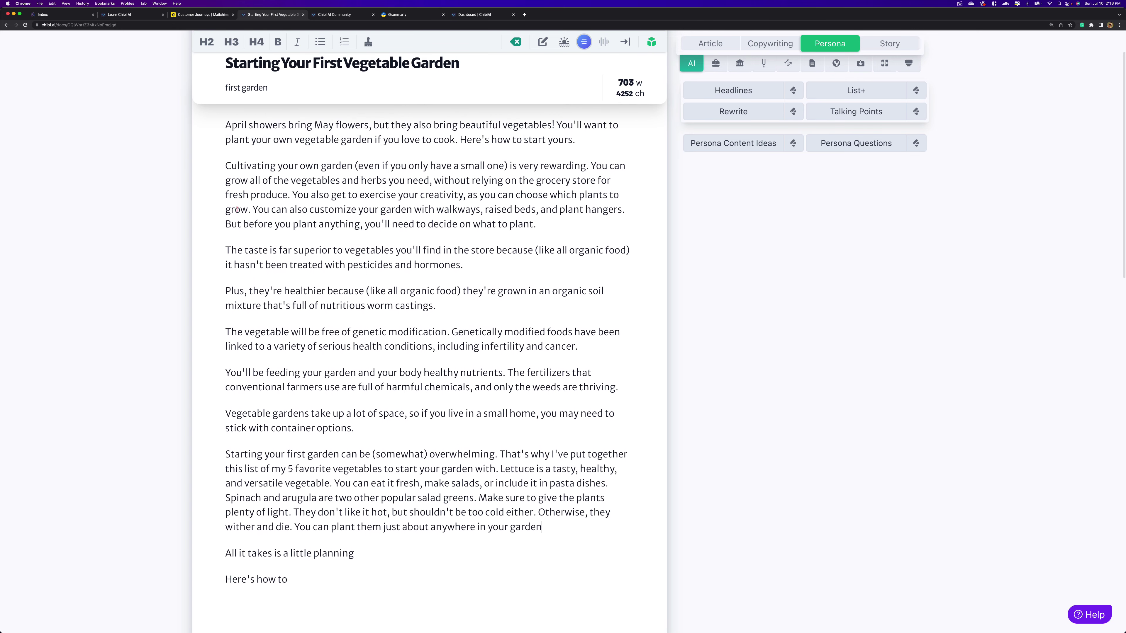
pyautogui.scroll(-3, 319, 241)
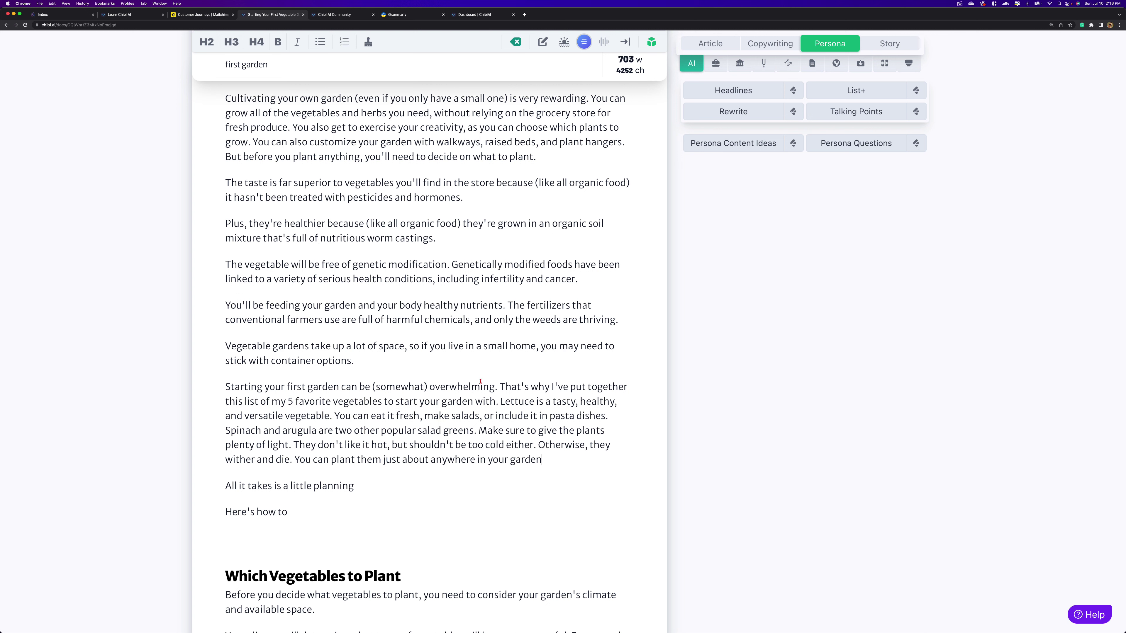
pyautogui.moveTo(334, 509); pyautogui.dragTo(210, 96)
pyautogui.scroll(3, 281, 189)
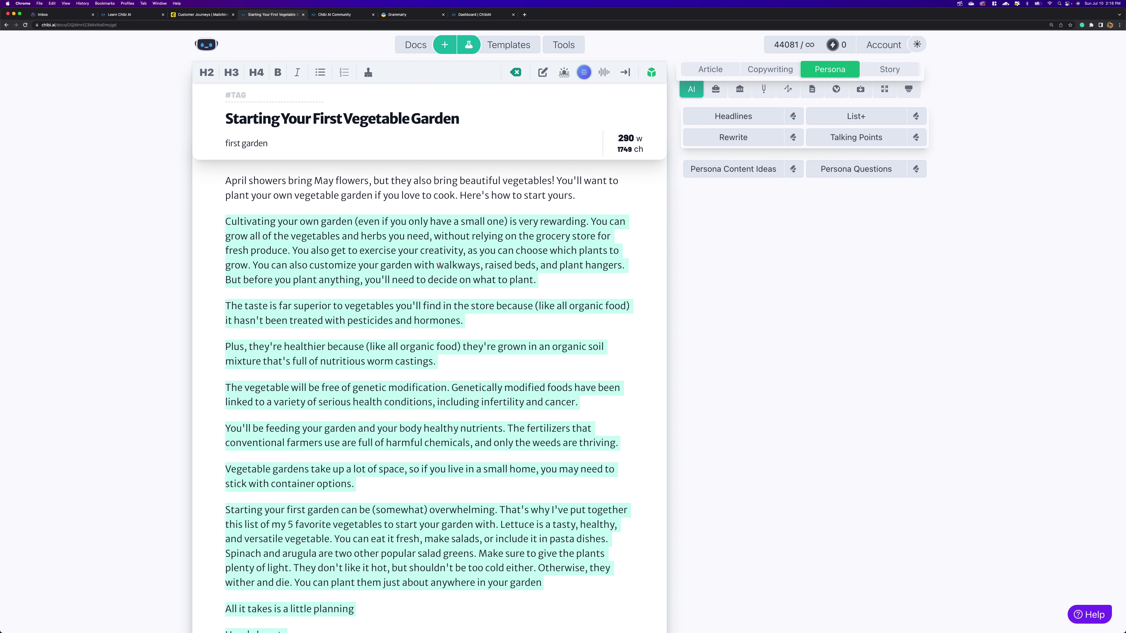
# - Undo the AI expansions back to the shredded leads, keeping "garden" at the end of "Cultivating your own"
pyautogui.hotkey('alt', 'BackSpace')
pyautogui.press('super+z')
pyautogui.press('super+z')
pyautogui.press('super+z')
pyautogui.press('super+z')
pyautogui.press('super+z')
pyautogui.press('super+z')
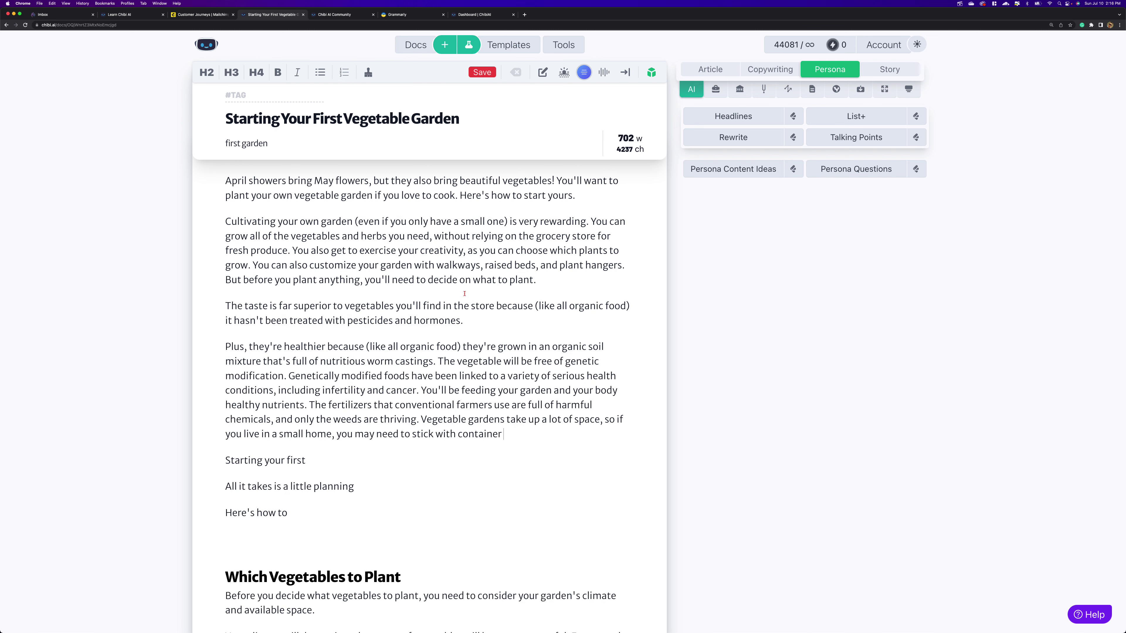
pyautogui.hotkey('alt', 'BackSpace')
pyautogui.hotkey('alt', 'BackSpace')
pyautogui.hotkey('alt', 'BackSpace')
pyautogui.hotkey('alt', 'BackSpace')
pyautogui.hotkey('alt', 'BackSpace')
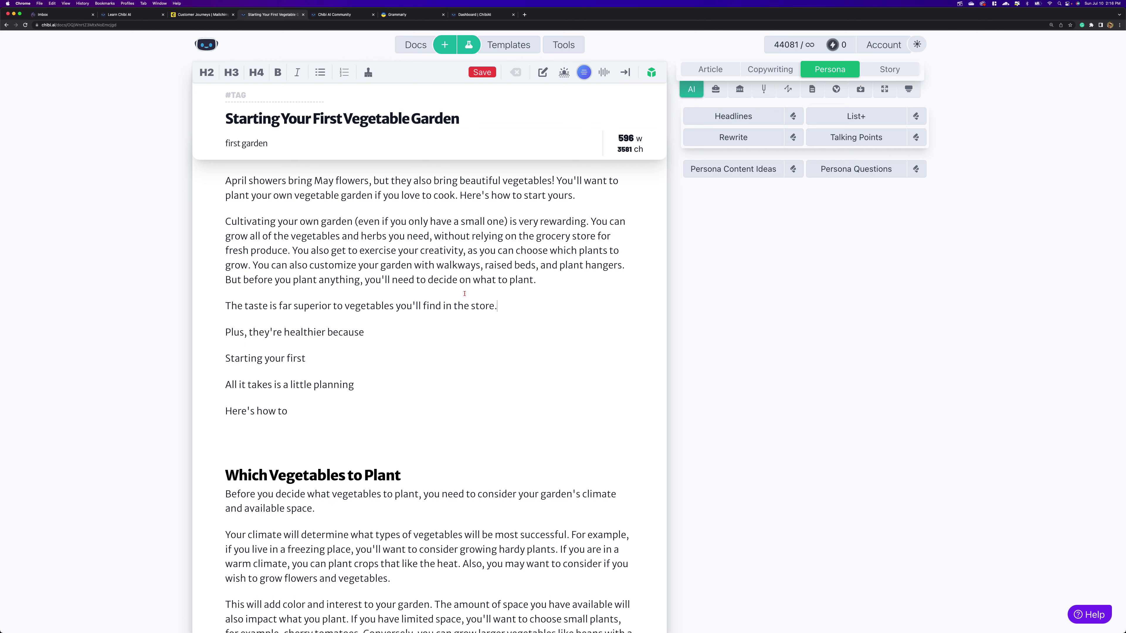
pyautogui.hotkey('alt', 'BackSpace')
pyautogui.hotkey('alt', 'BackSpace')
pyautogui.press('super+z')
pyautogui.press('super+z')
pyautogui.press('super+z')
pyautogui.press('super+z')
pyautogui.press('super+z')
pyautogui.press('super+z')
pyautogui.press('super+z')
pyautogui.press('super+z')
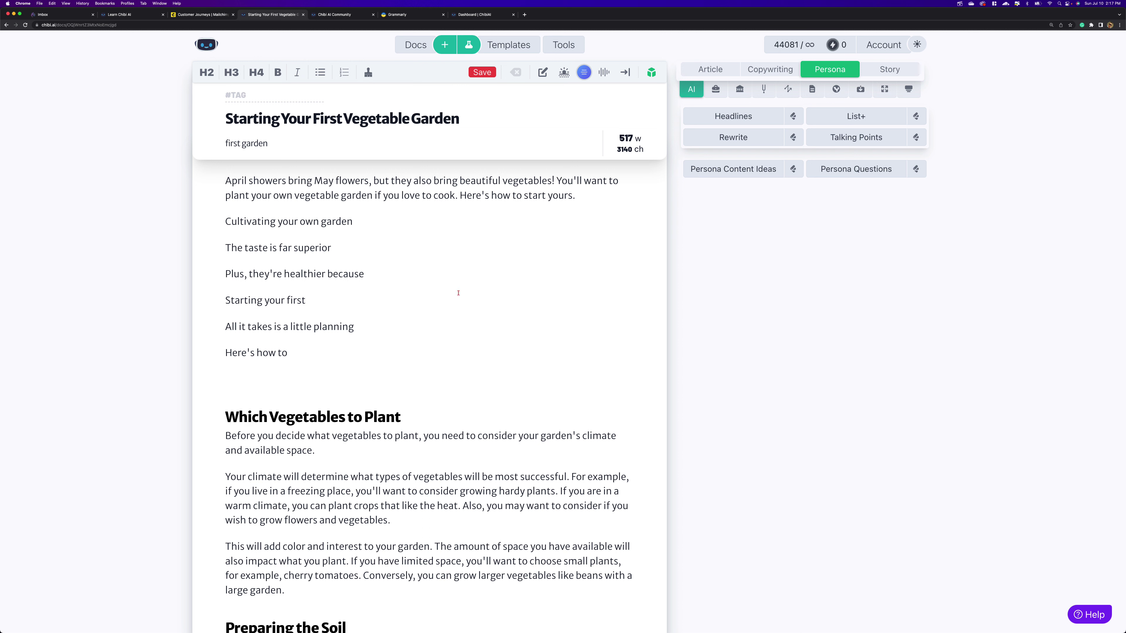
# - Continue "Cultivating your own garden" with "can be a very", let the AI finish only that sentence, and remove the duplicate "(very)"
pyautogui.write('can be a very')
pyautogui.click(627, 73)
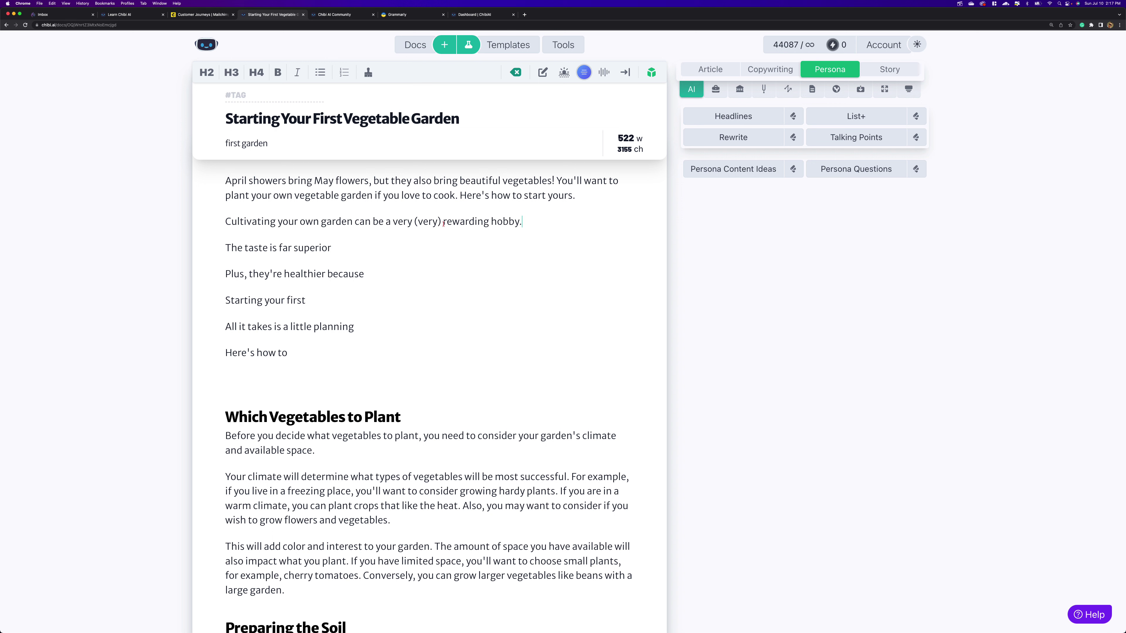
pyautogui.moveTo(444, 223); pyautogui.dragTo(415, 223)
pyautogui.press('BackSpace')
pyautogui.click(507, 221)
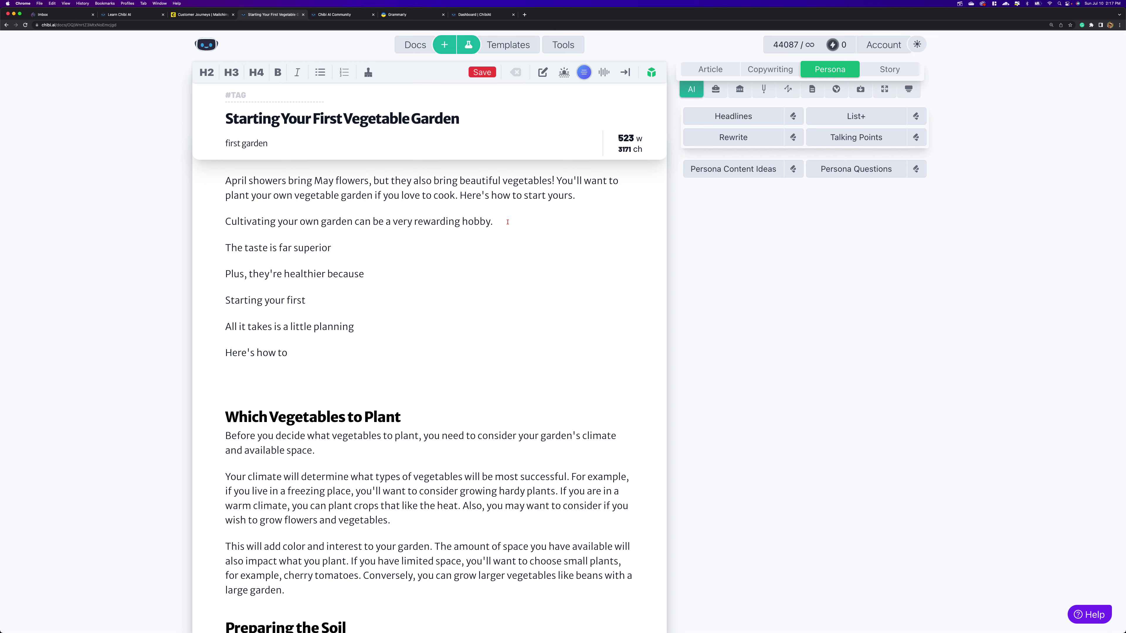
# - Add "to" after "The taste is far superior" and have the AI finish that sentence and the "Plus, they're healthier because" sentence
pyautogui.click(421, 246)
pyautogui.write('to')
pyautogui.hotkey('ctrl', 'Return')
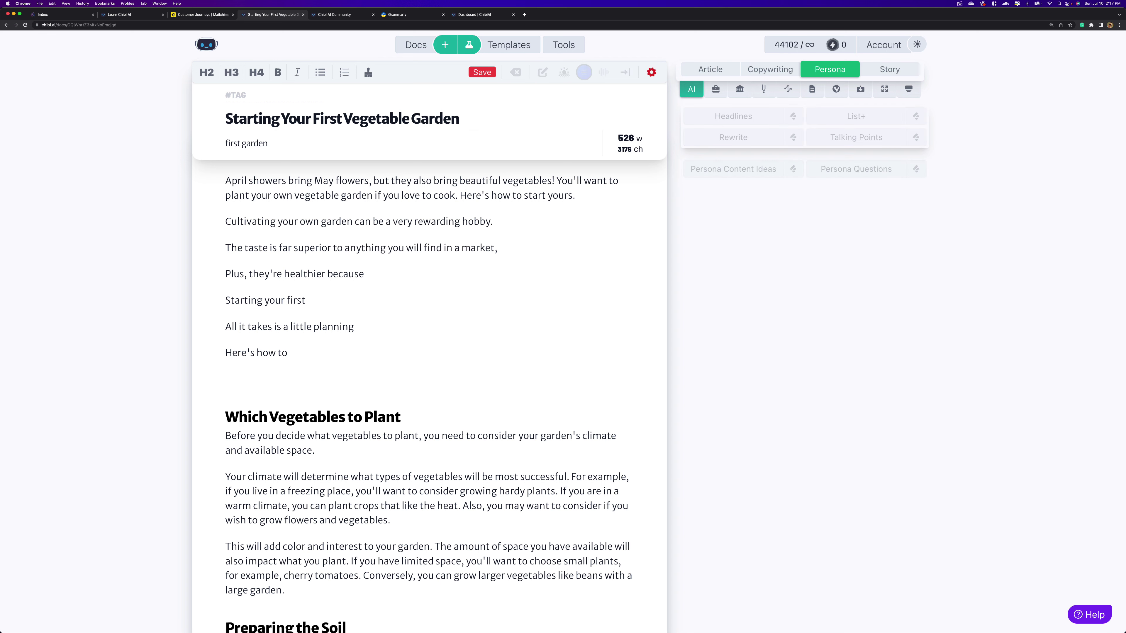
pyautogui.click(364, 289)
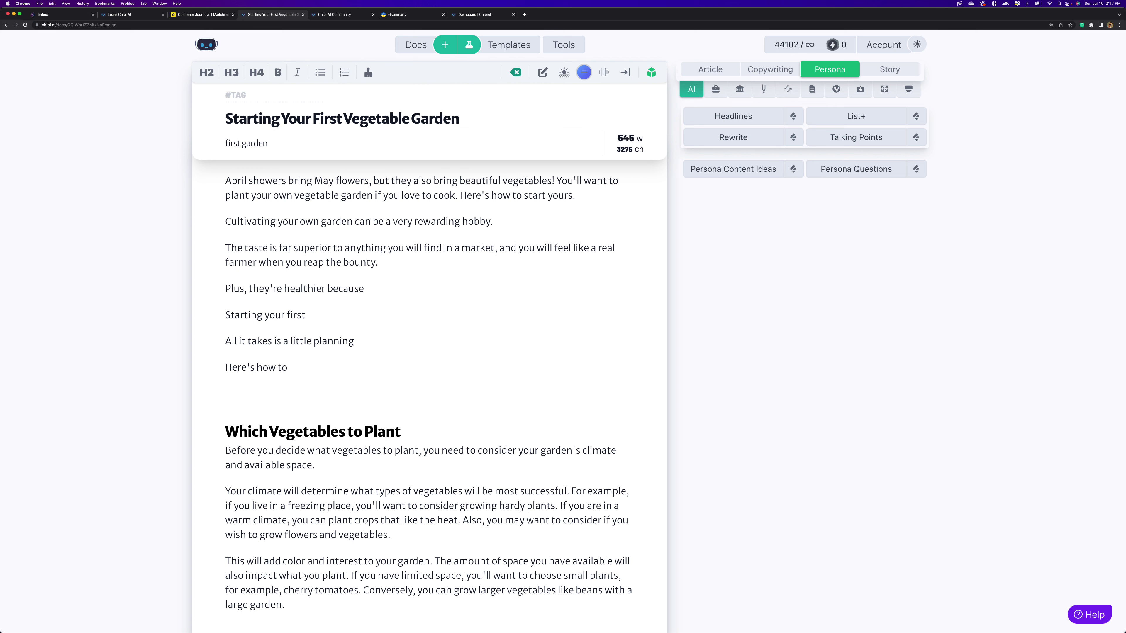
pyautogui.press('super+Return')
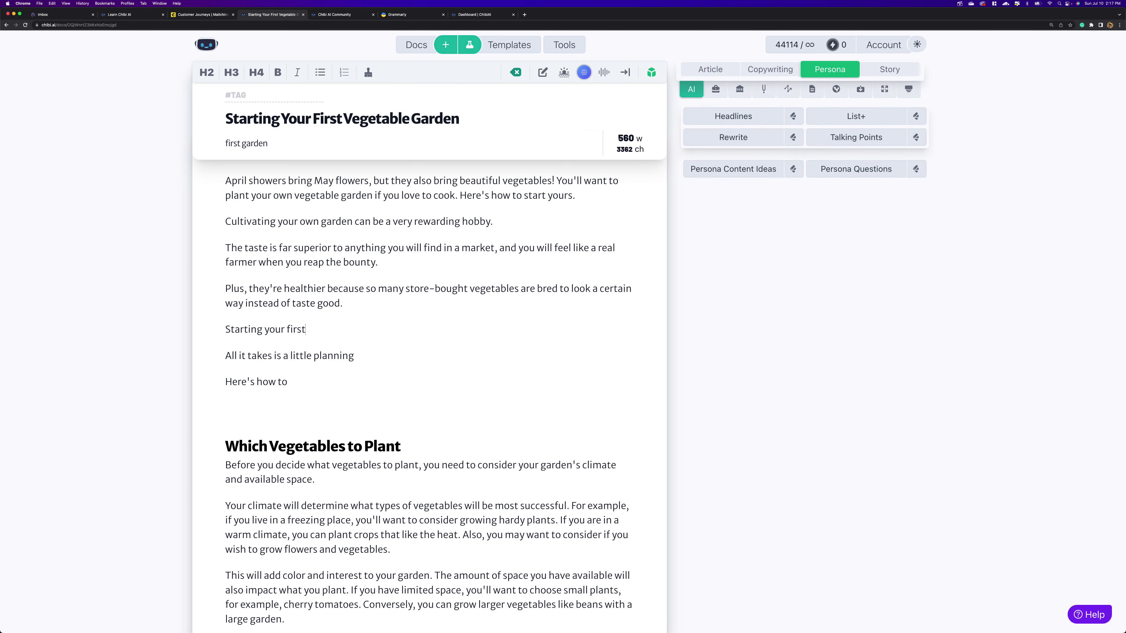
# - Have the AI write on from "Starting your first" and "All it takes is a little planning", and finish the "Here's how to" sentence
pyautogui.press('super+Return')
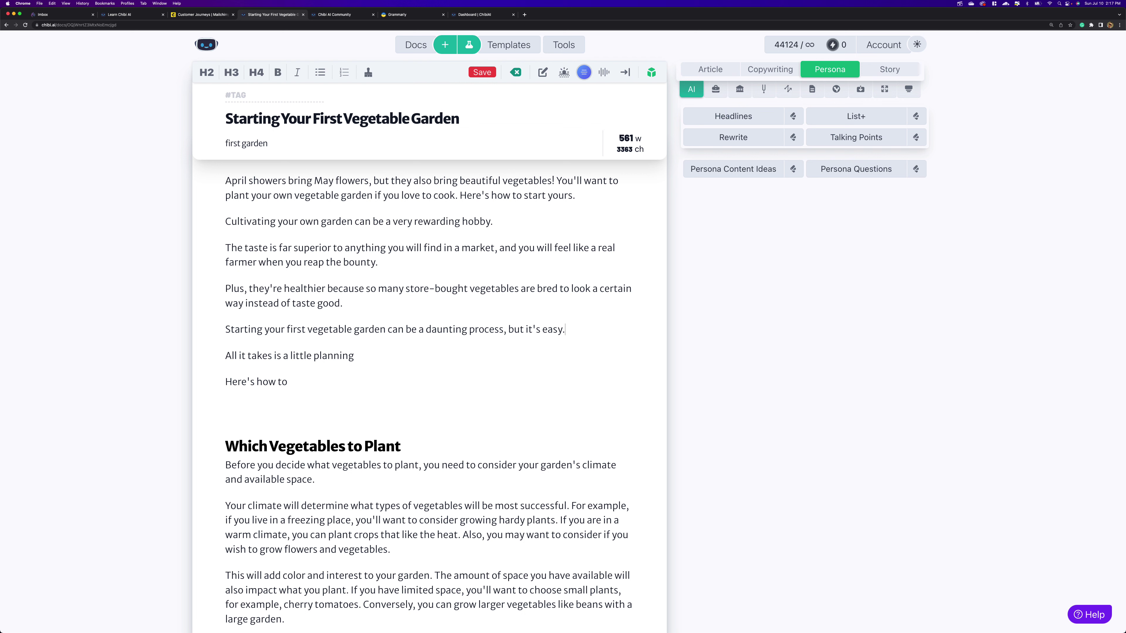
pyautogui.click(355, 355)
pyautogui.press('super+Return')
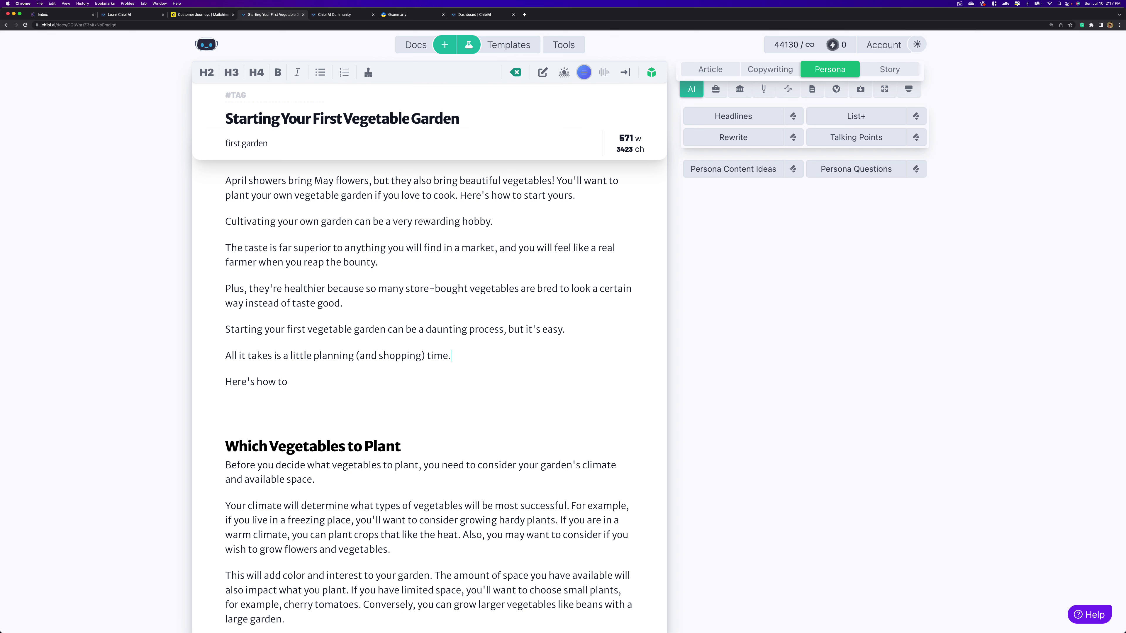
pyautogui.press('super+shift+Return')
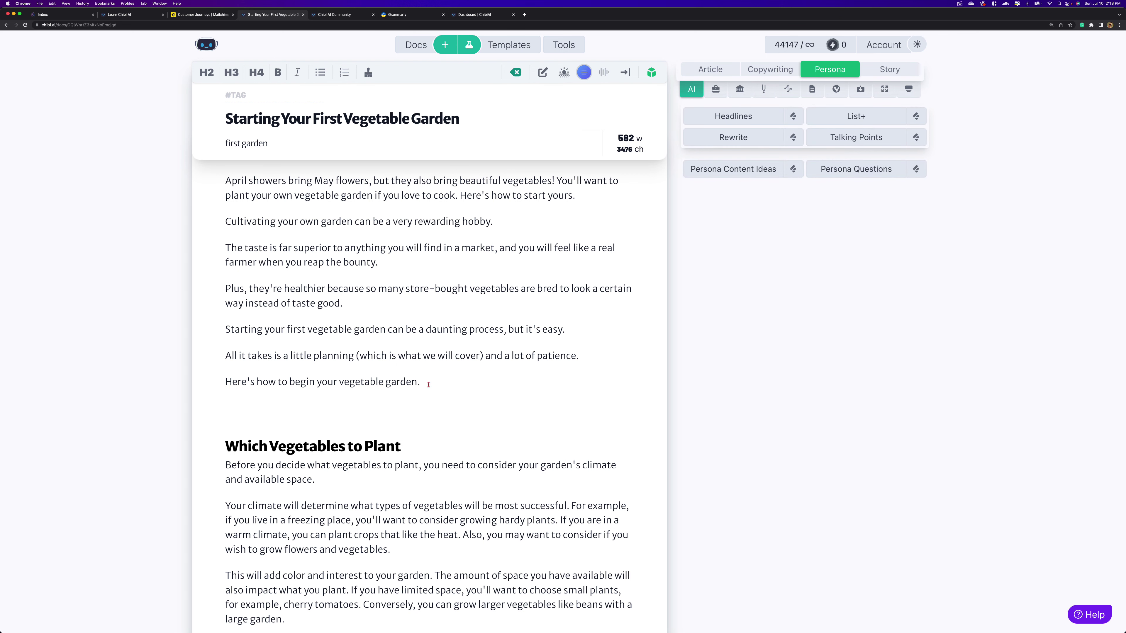
# - Join the paragraphs from "Cultivating your own garden" through "Here's how to begin your vegetable garden." into one block
pyautogui.moveTo(421, 382); pyautogui.dragTo(208, 231)
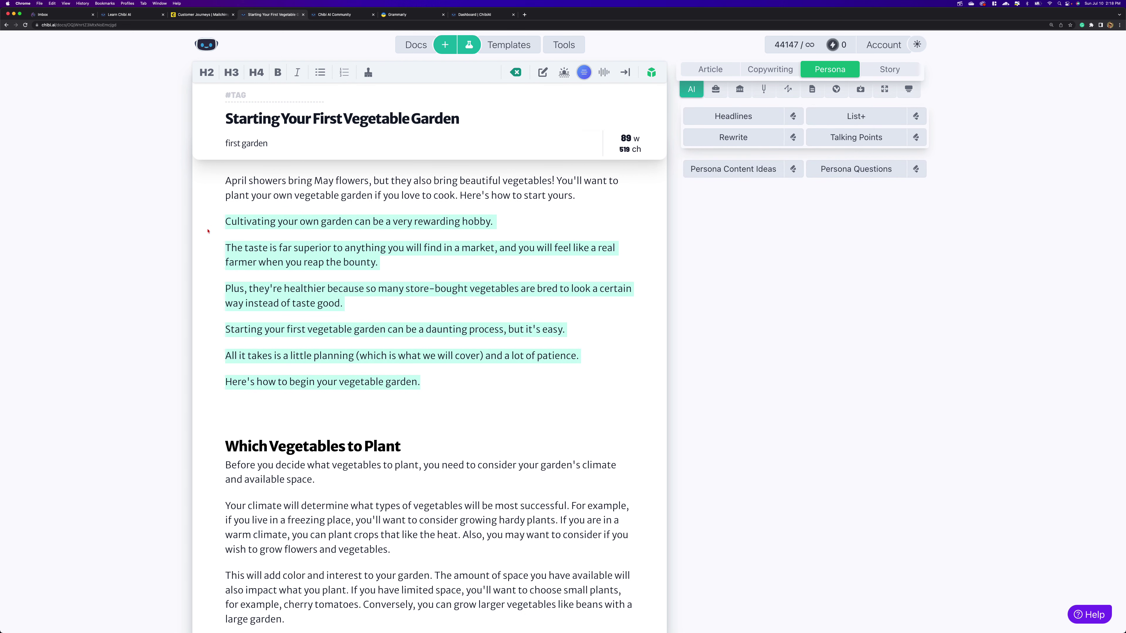
pyautogui.press('super+k')
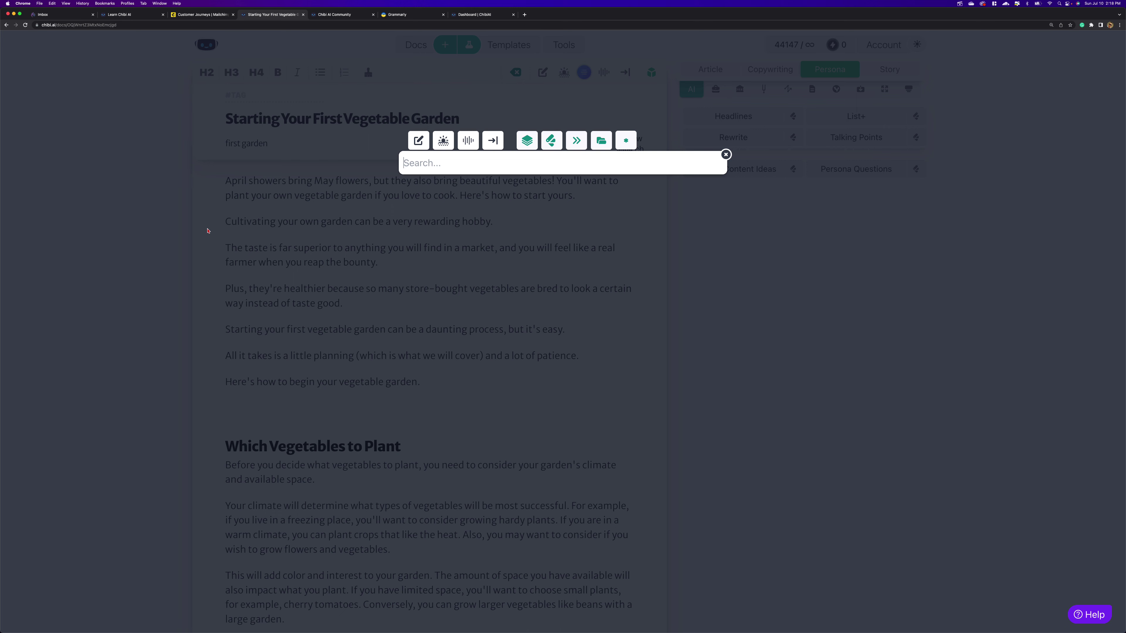
pyautogui.write('join')
pyautogui.press('Return')
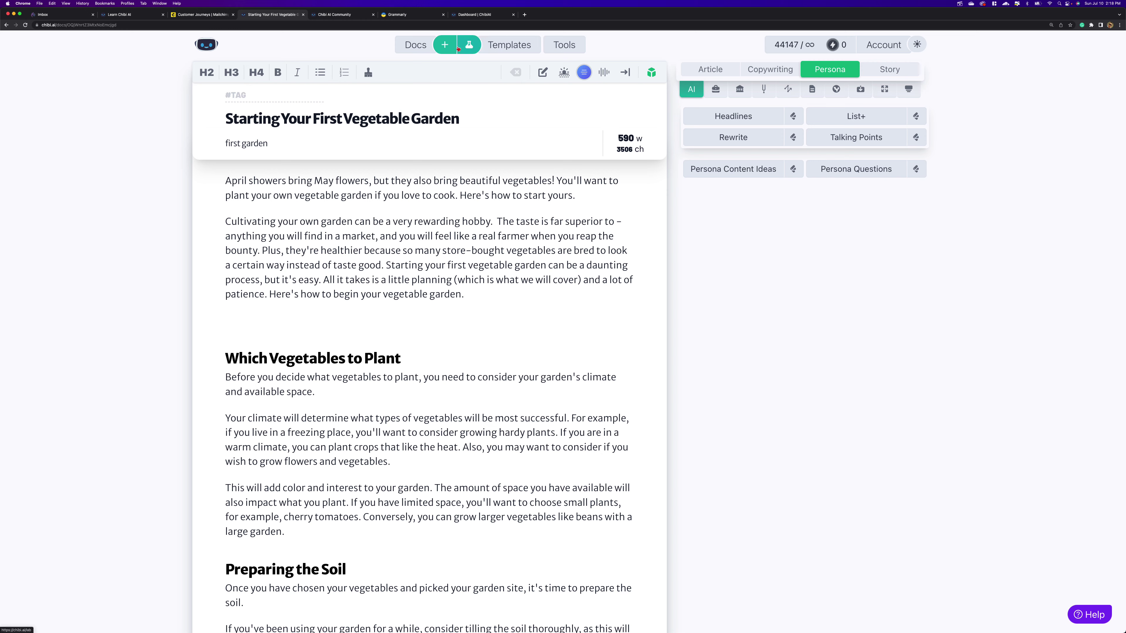
# - Open the document "The Perfect Cafe Experience...", insert a blank line after its opening paragraph, and open the Rewrite tool beside it
pyautogui.click(415, 45)
pyautogui.click(524, 151)
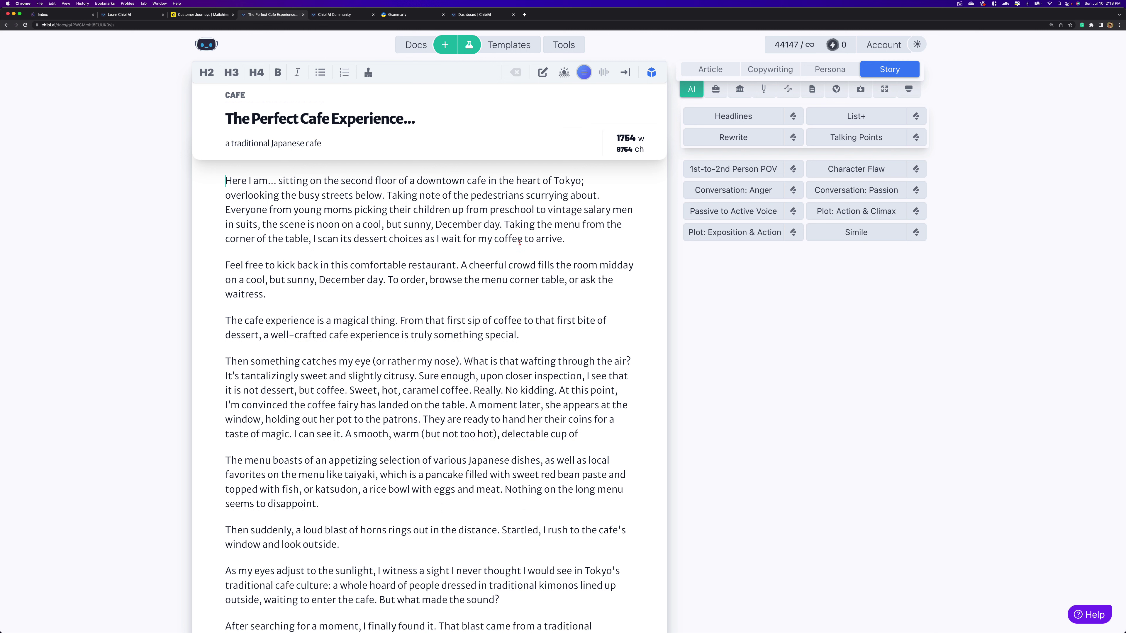
pyautogui.click(573, 239)
pyautogui.press('Return')
pyautogui.click(740, 134)
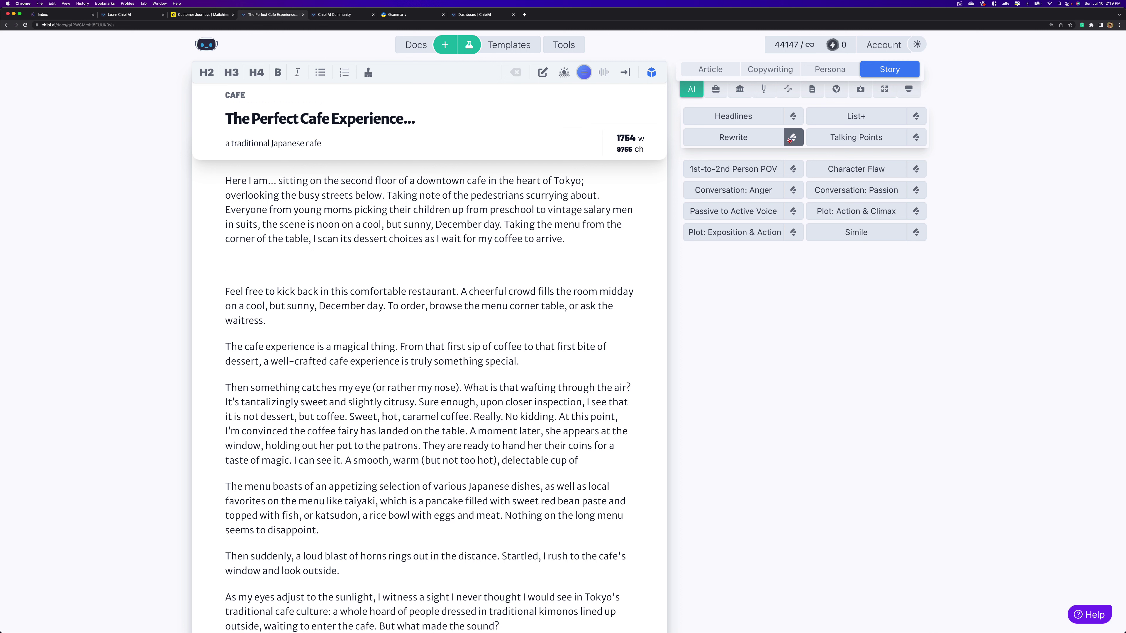
pyautogui.click(794, 139)
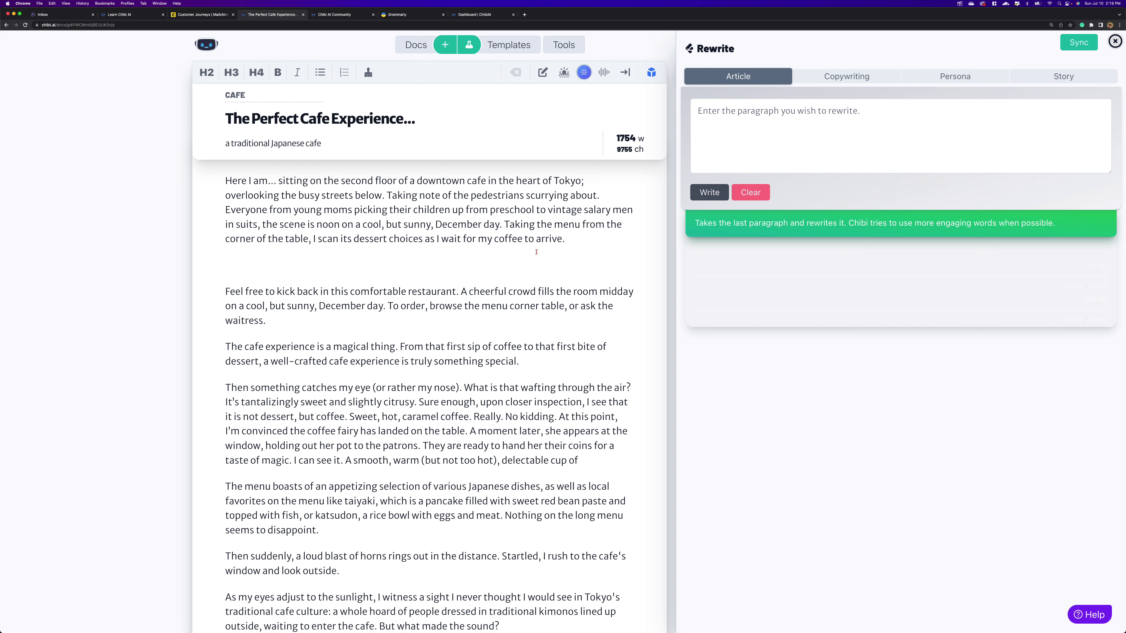
# - Read through the Template Variables guide in the help manual, highlighting the TITLE variable, and close the help
pyautogui.click(1093, 615)
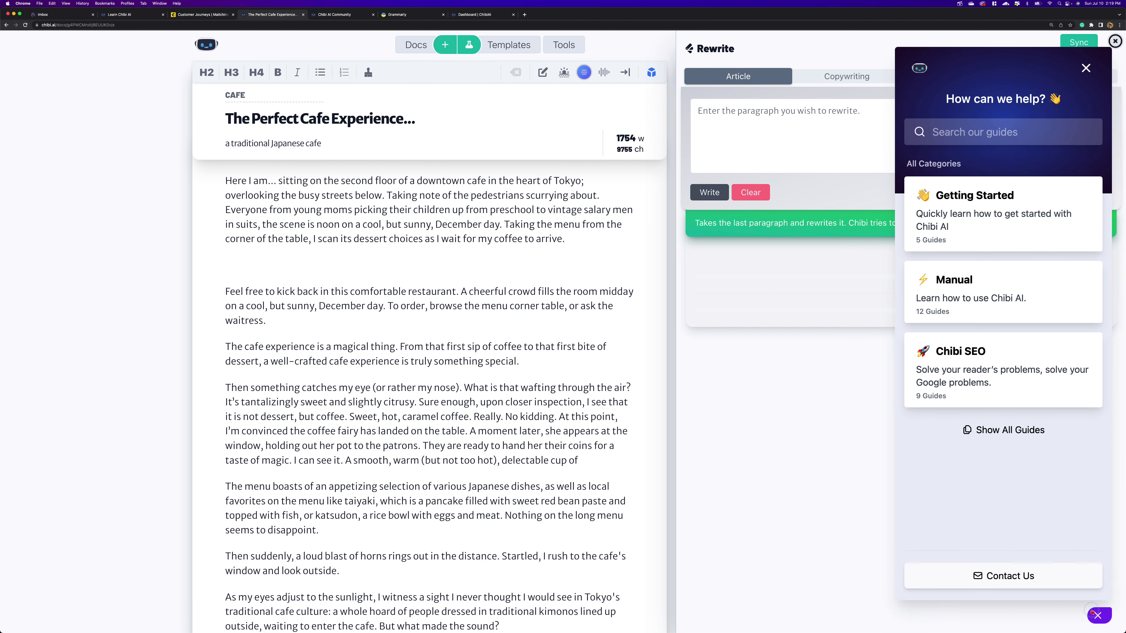
pyautogui.click(980, 293)
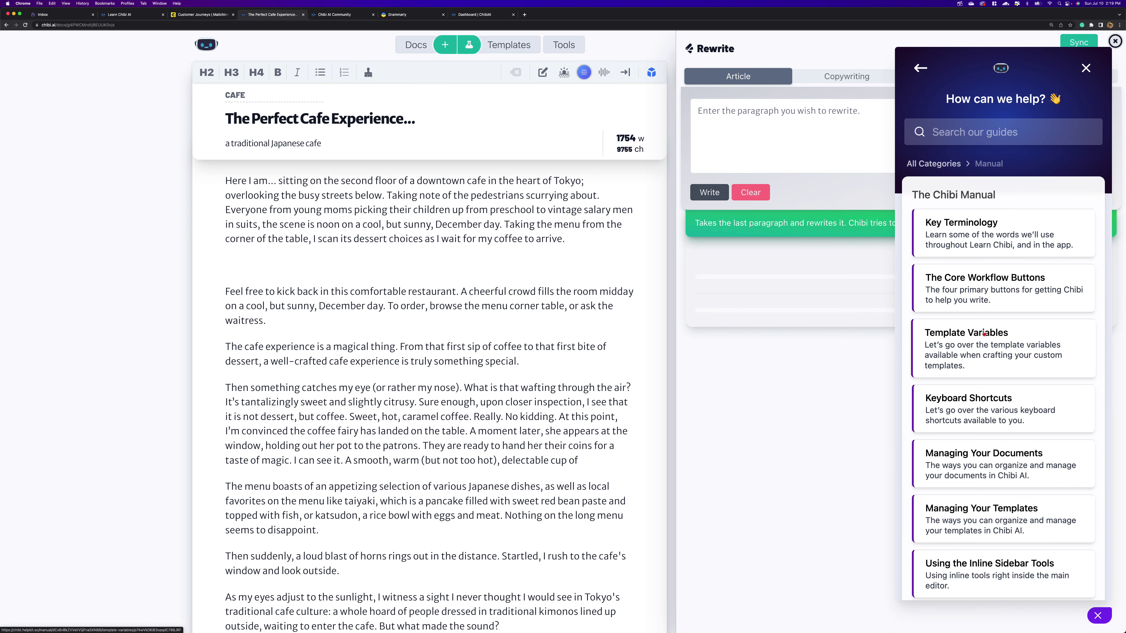
pyautogui.click(960, 335)
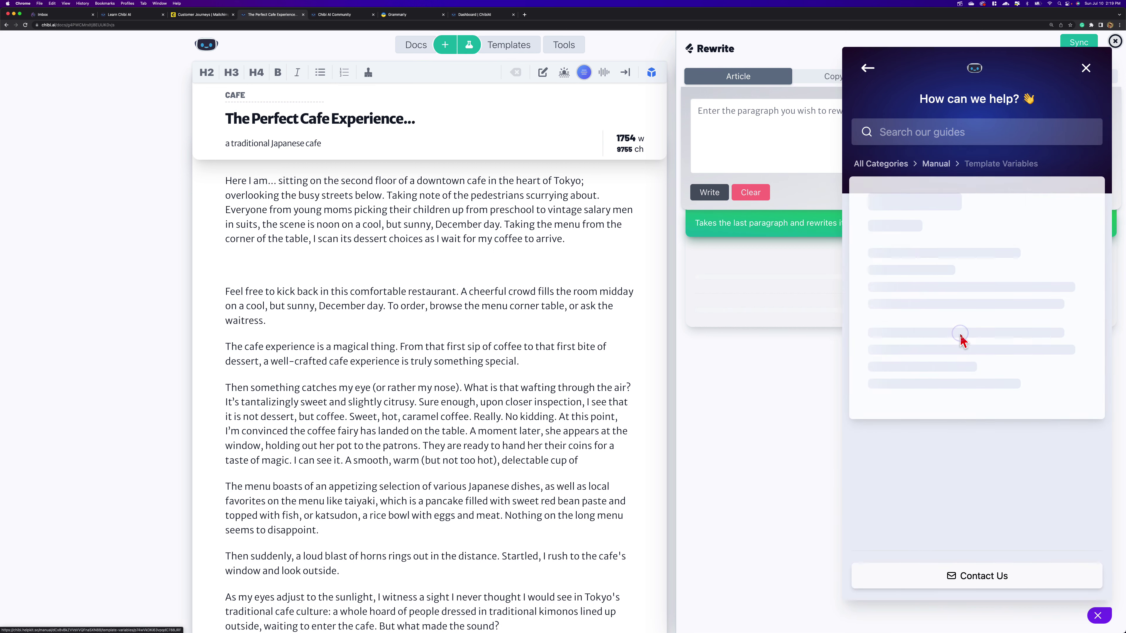
pyautogui.scroll(-2, 960, 337)
pyautogui.scroll(-2, 959, 338)
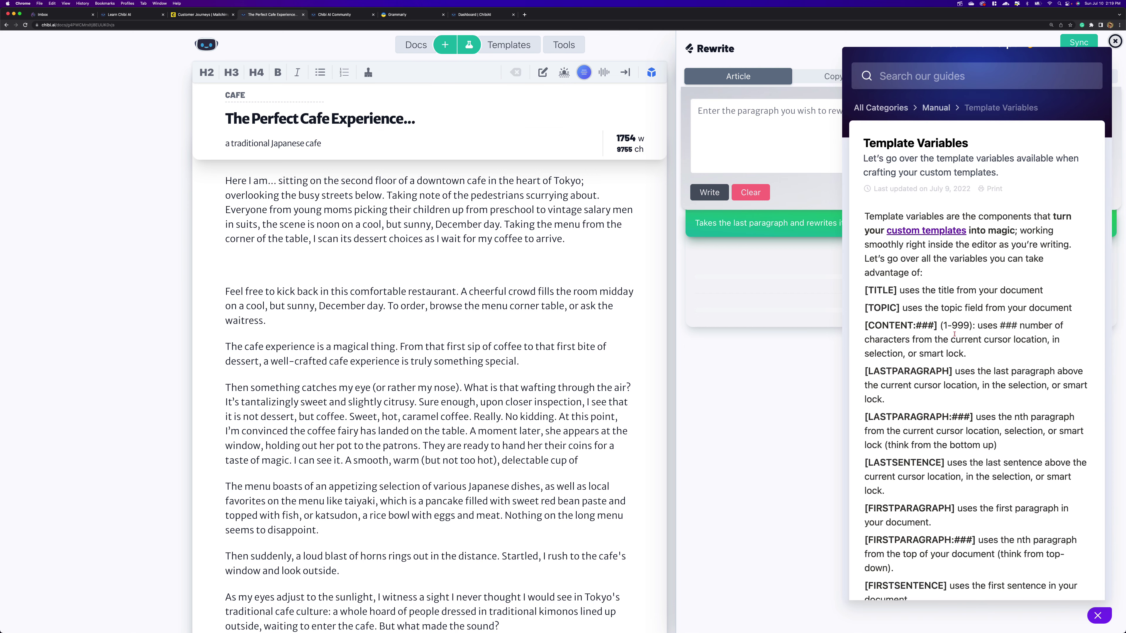
pyautogui.scroll(-3, 955, 334)
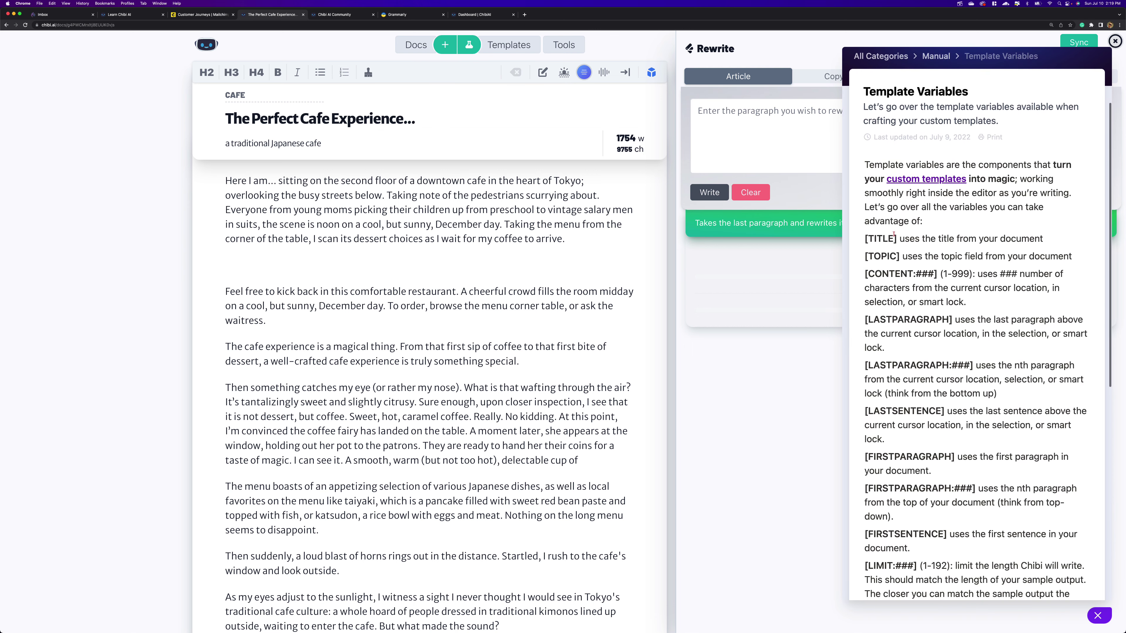
pyautogui.doubleClick(887, 240)
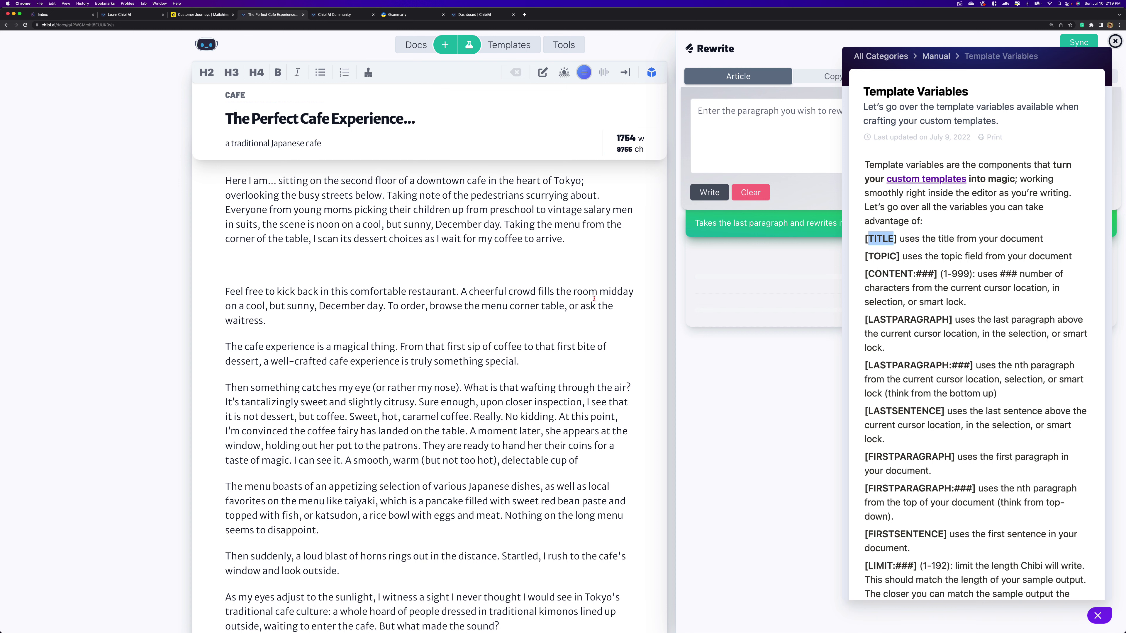
pyautogui.scroll(-3, 927, 360)
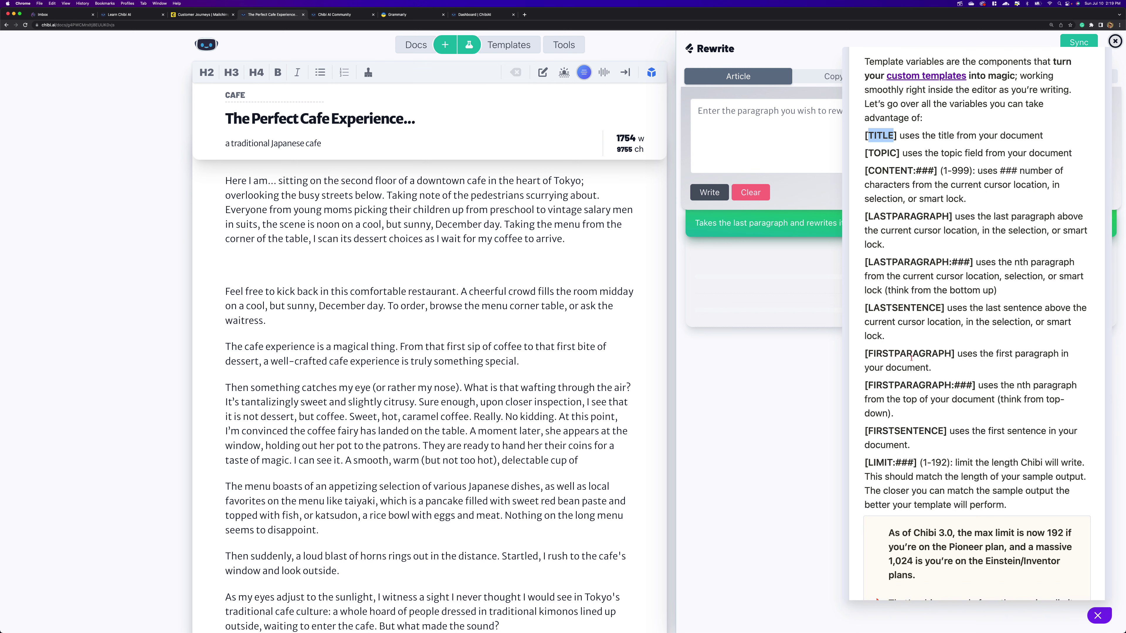
pyautogui.scroll(-2, 963, 459)
pyautogui.scroll(6, 1028, 239)
pyautogui.scroll(2, 1028, 239)
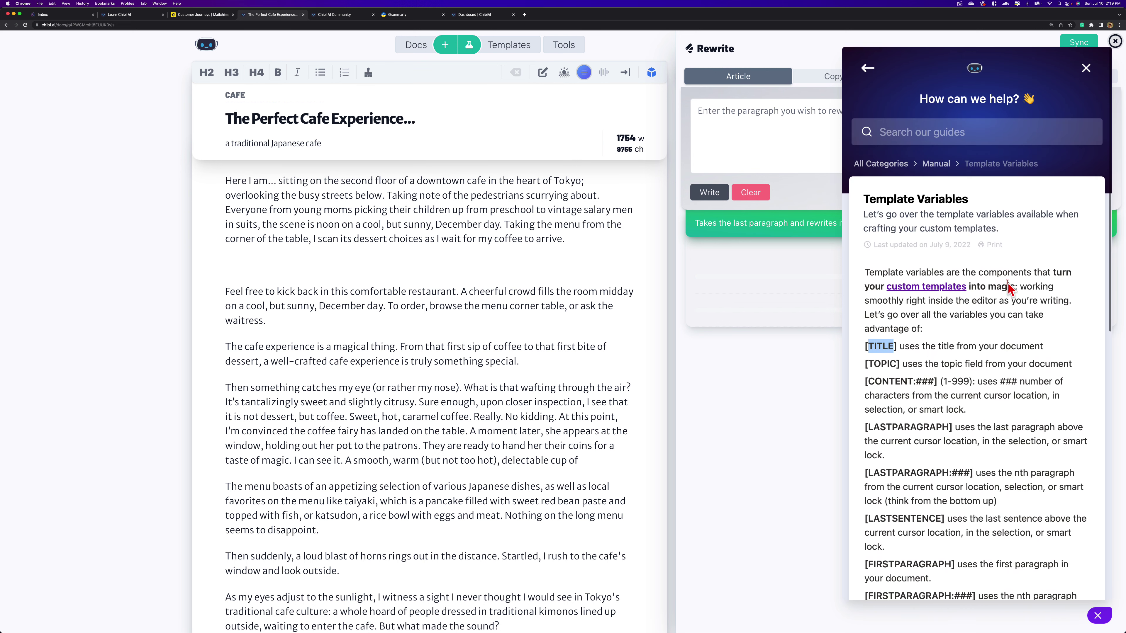
pyautogui.click(1098, 616)
pyautogui.click(824, 430)
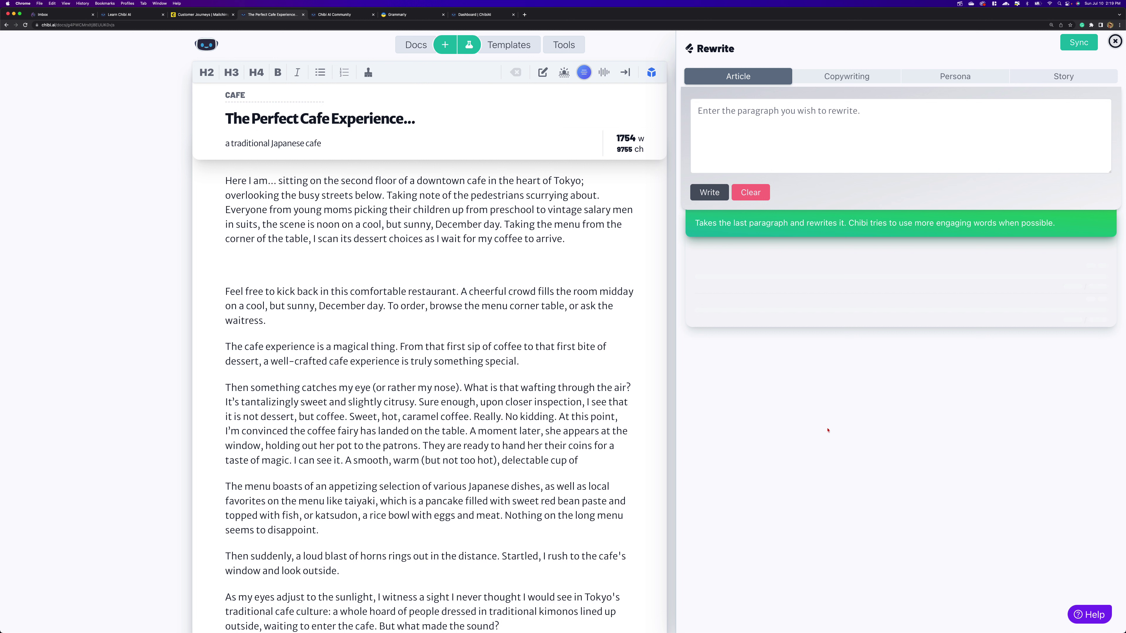
# - Insert a blank line below the "The menu boasts" paragraph, and highlight that paragraph and the opening one as possible rewrite sources
pyautogui.click(520, 256)
pyautogui.moveTo(564, 238); pyautogui.dragTo(248, 180)
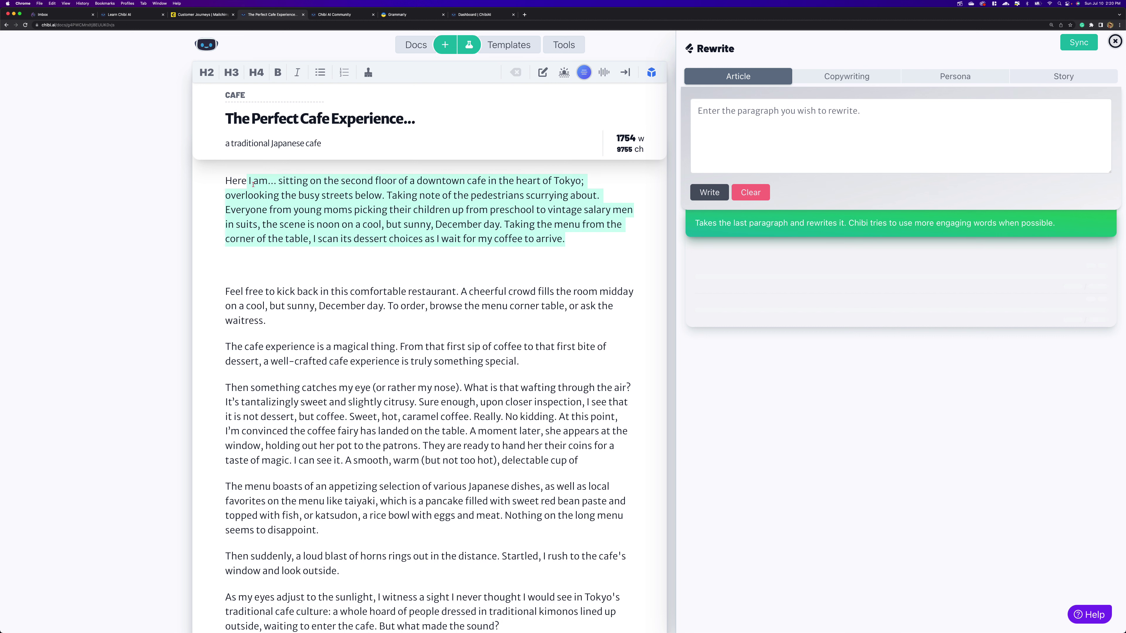
pyautogui.scroll(-1, 488, 484)
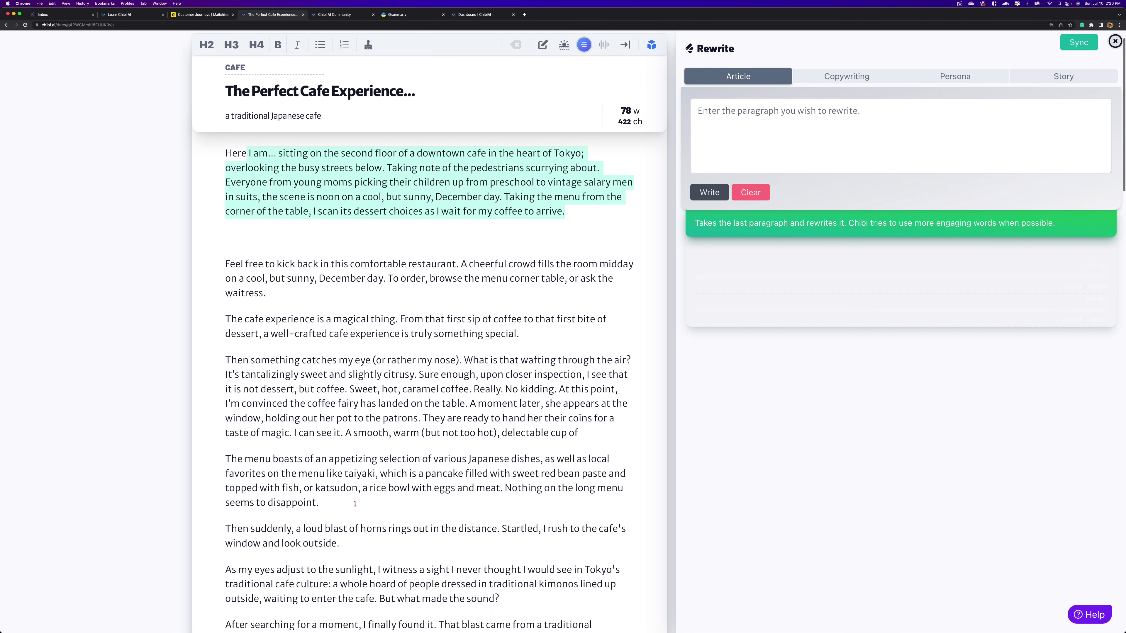
pyautogui.click(349, 500)
pyautogui.press('Return')
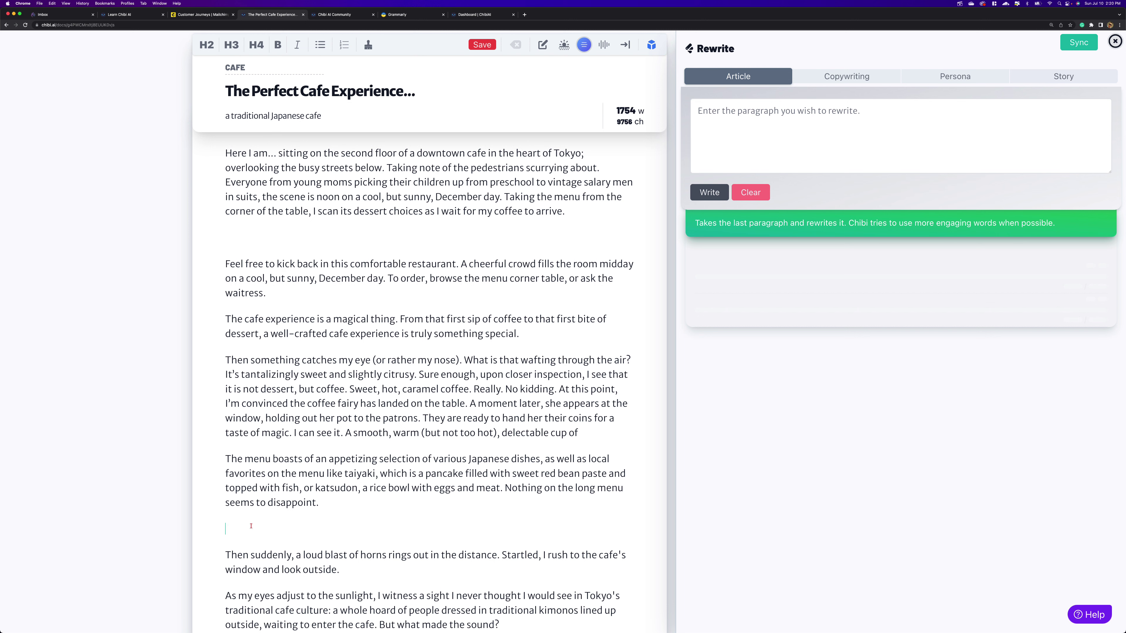
pyautogui.moveTo(326, 507); pyautogui.dragTo(222, 460)
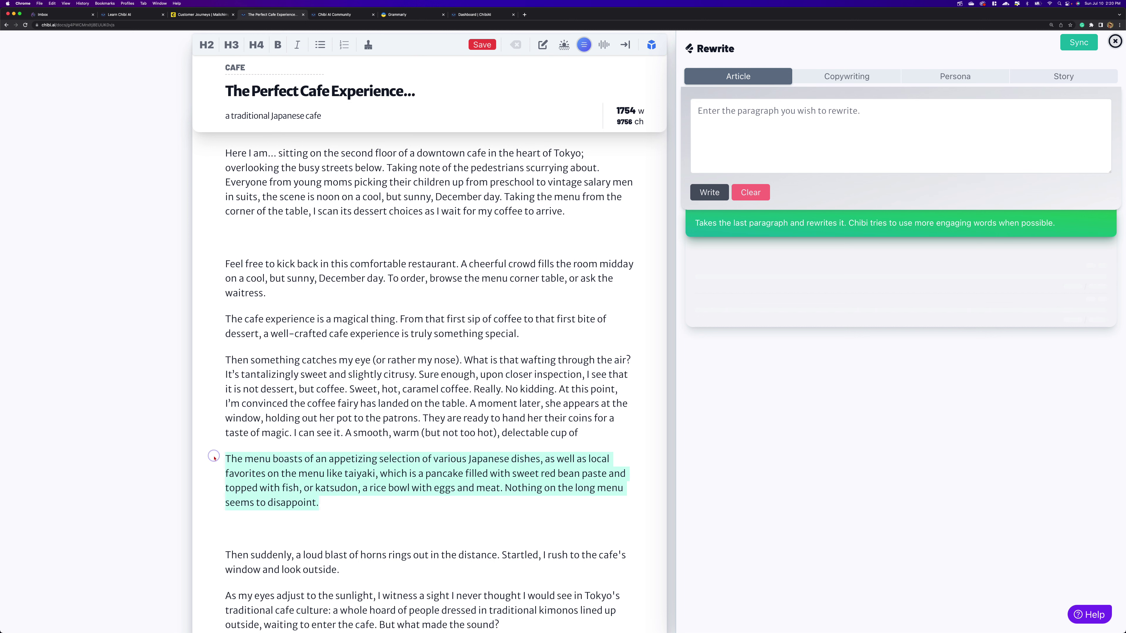
pyautogui.scroll(1, 399, 355)
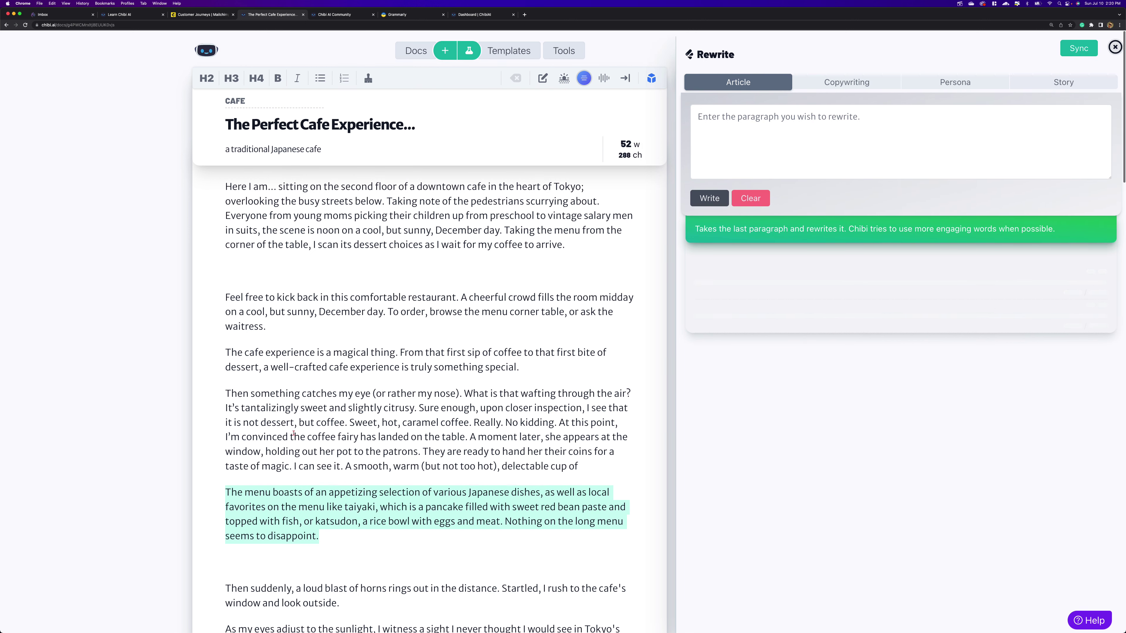
pyautogui.moveTo(571, 244); pyautogui.dragTo(223, 178)
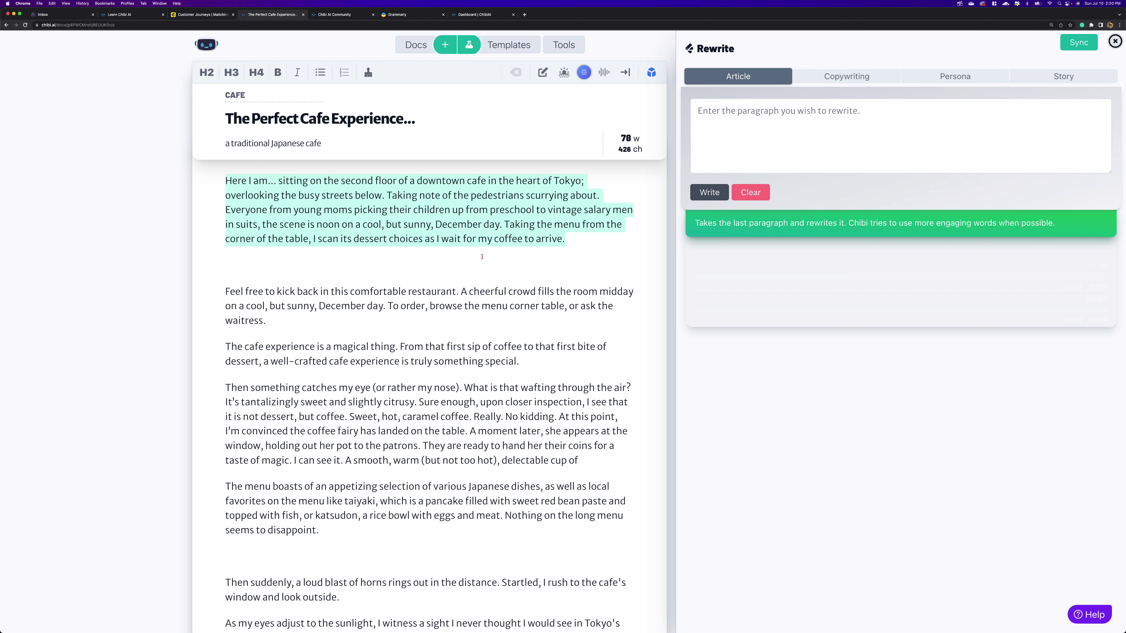
# - Close the Rewrite tool panel and run Rewrite from the blank line below the opening cafe paragraph
pyautogui.click(464, 261)
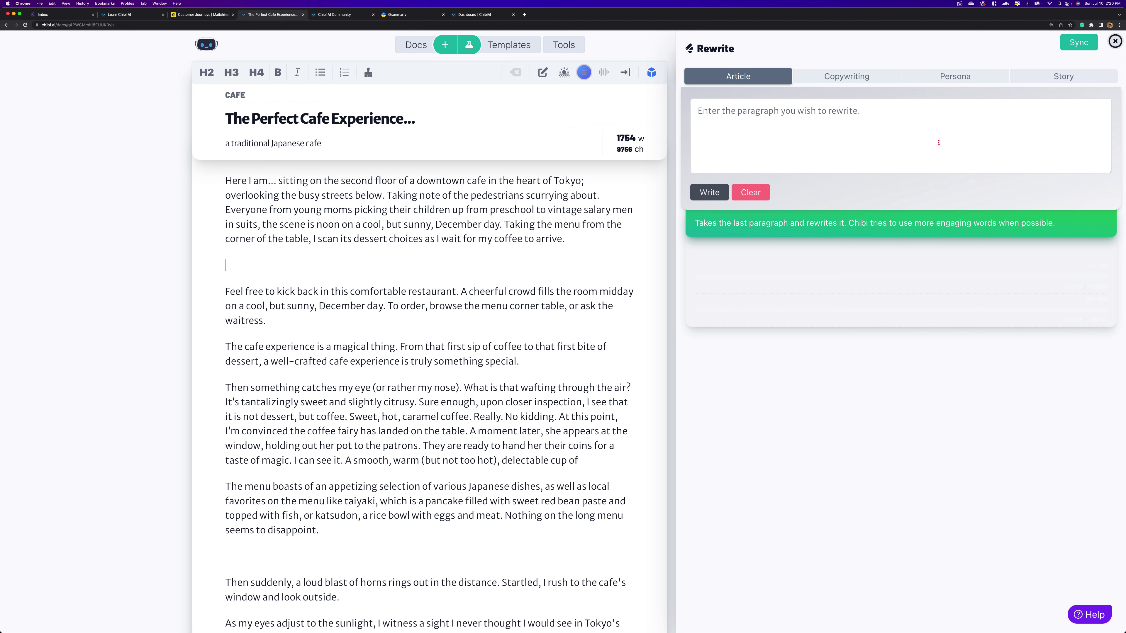
pyautogui.click(1115, 41)
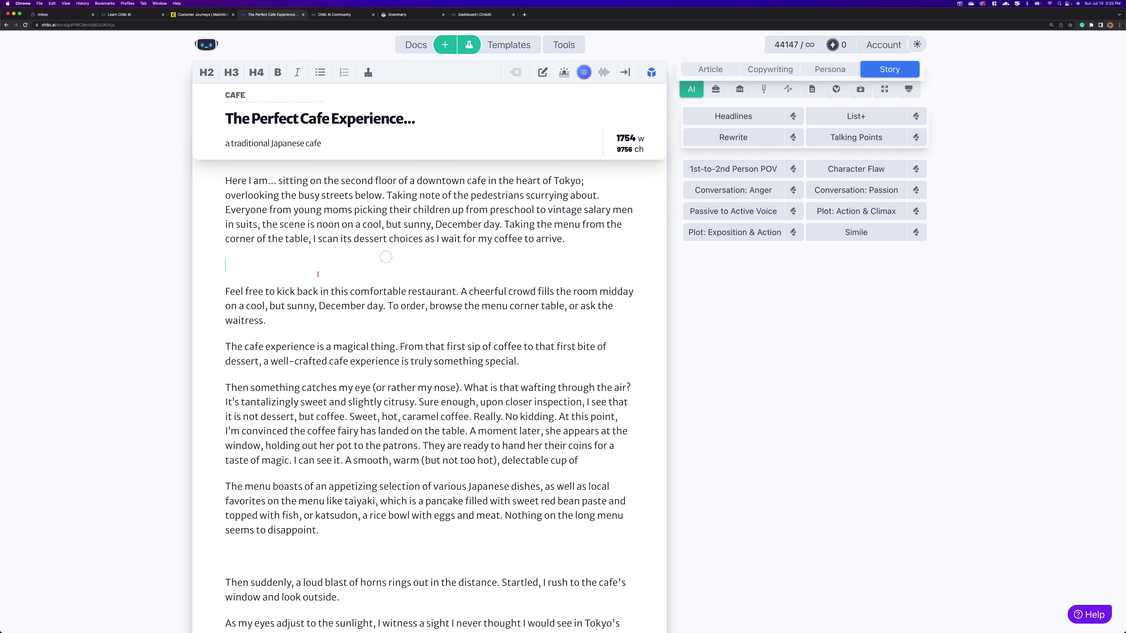
pyautogui.click(751, 137)
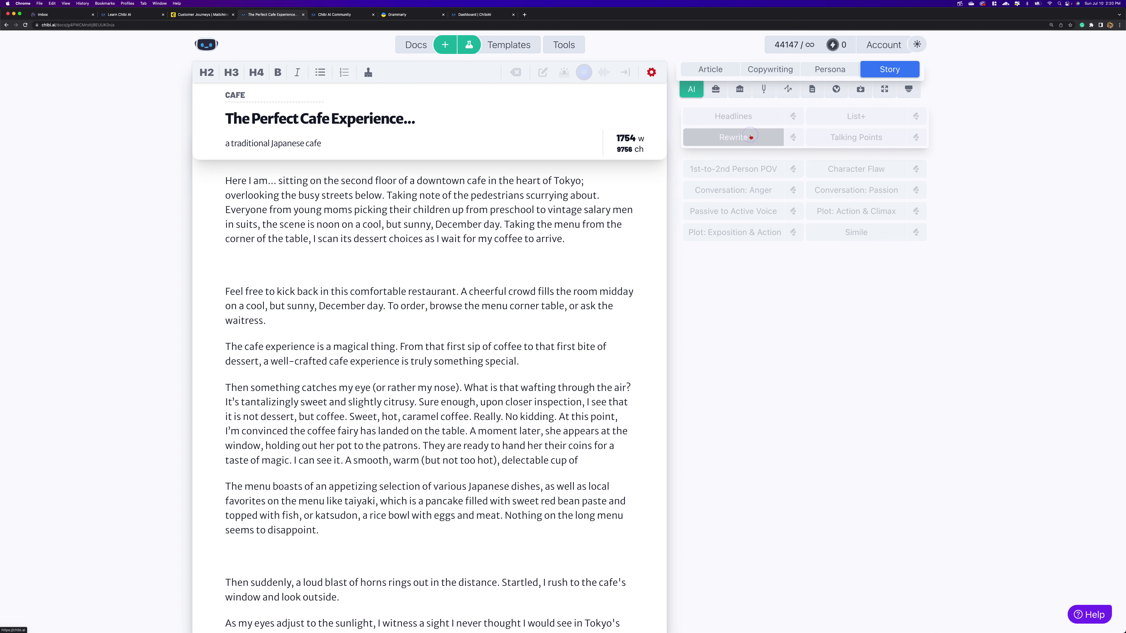
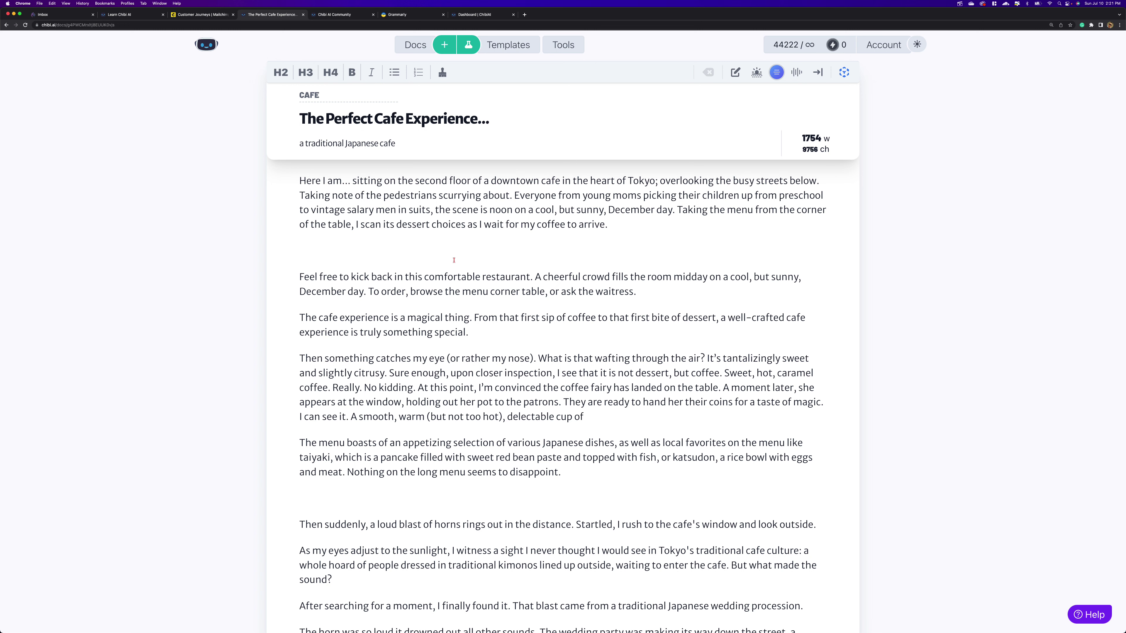
# - Browse the complete list of commands in the quick search, and search it for "rewrite"
pyautogui.press('super+k')
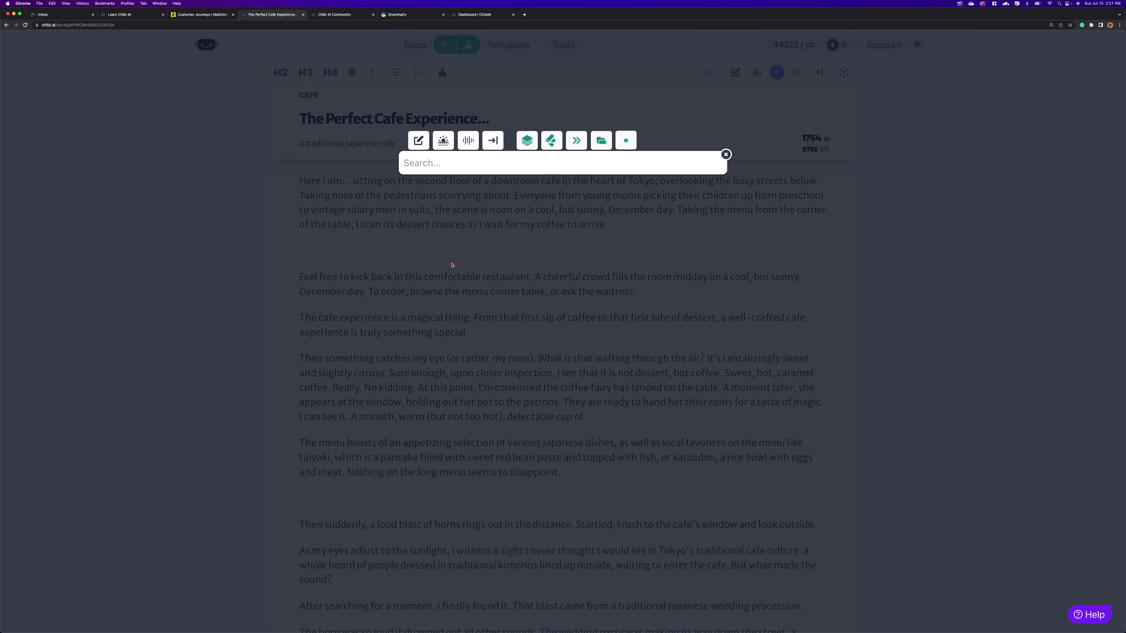
pyautogui.click(625, 140)
pyautogui.scroll(-15, 609, 228)
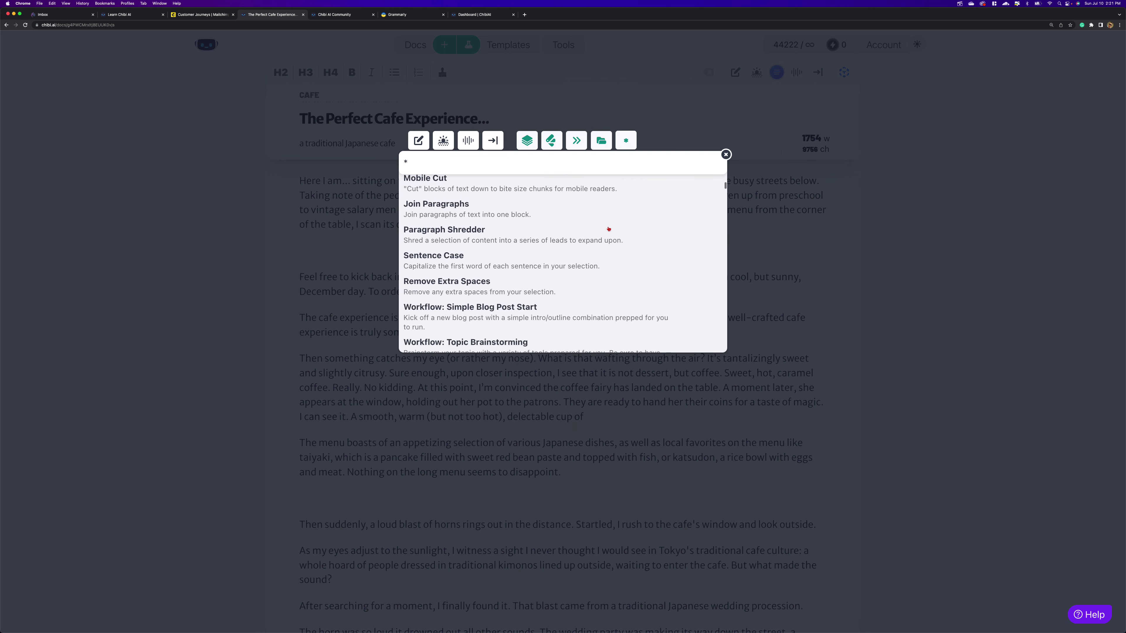
pyautogui.scroll(-15, 609, 229)
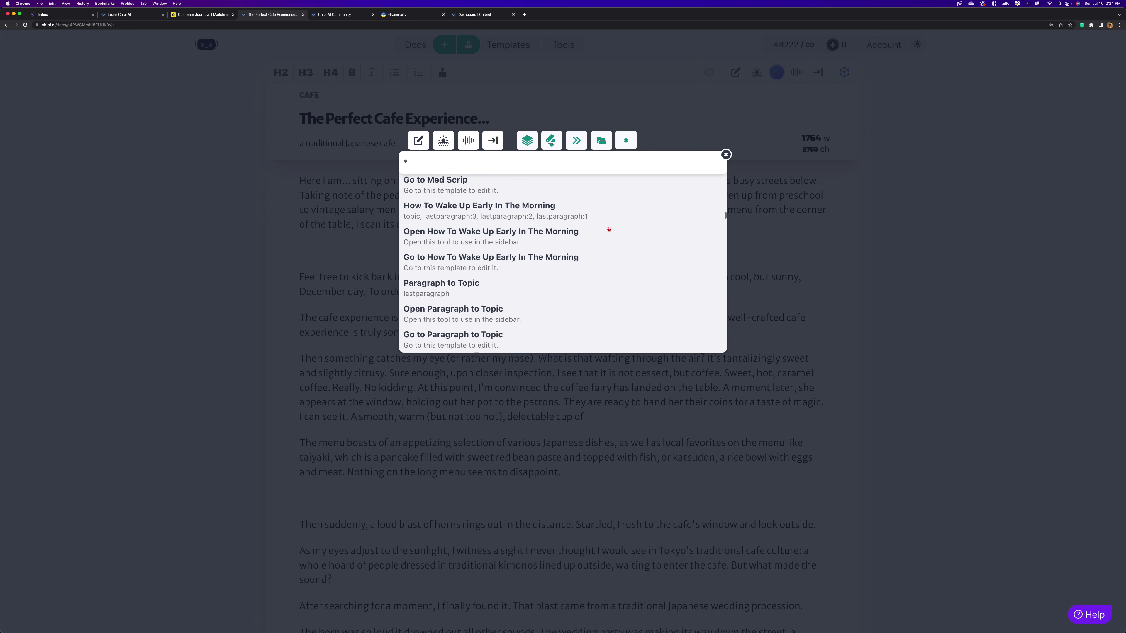
pyautogui.scroll(-15, 609, 228)
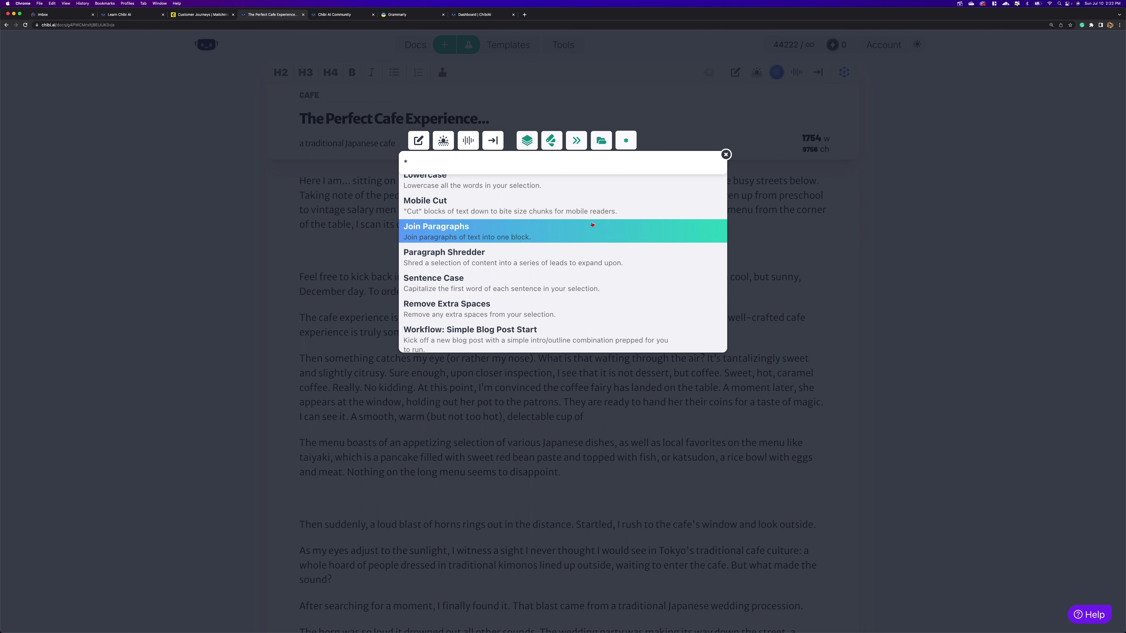
pyautogui.scroll(5, 580, 208)
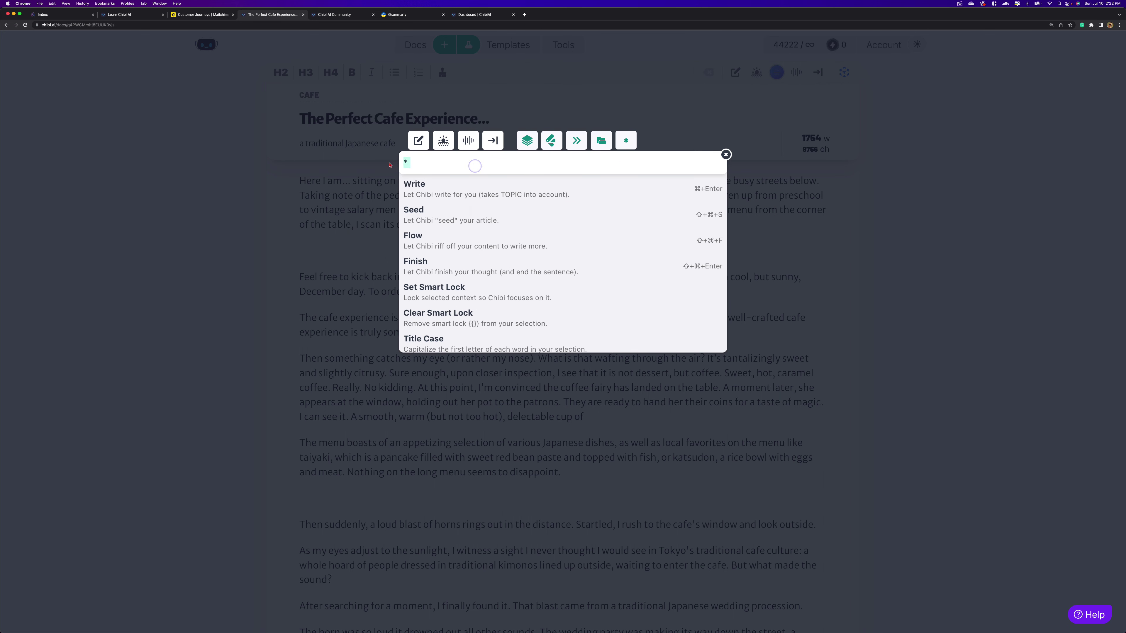
pyautogui.press('BackSpace')
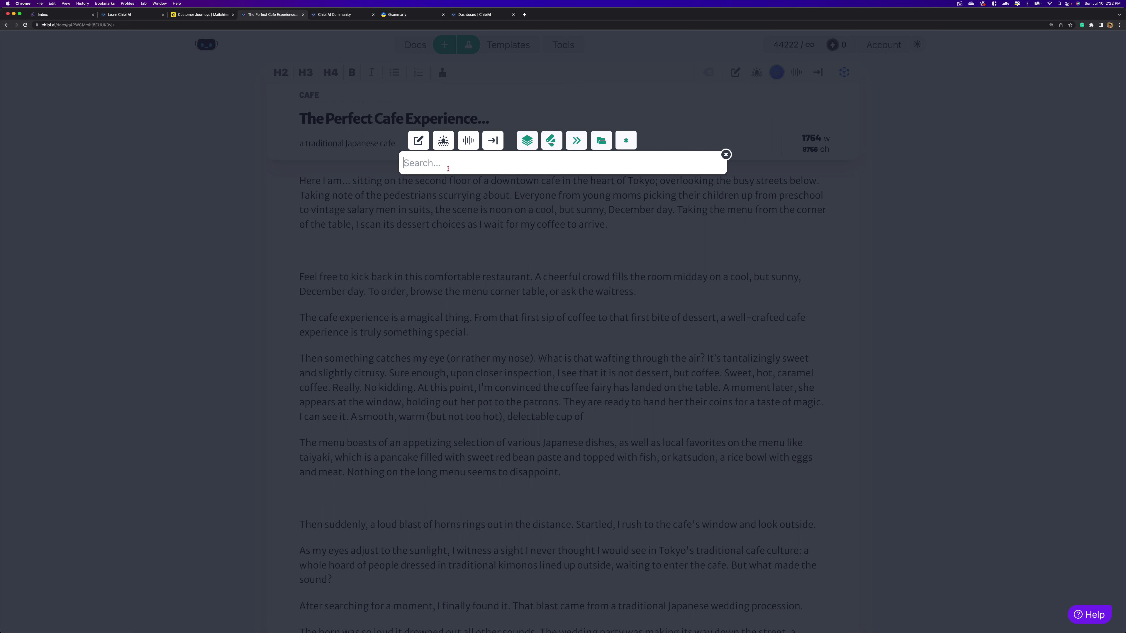
pyautogui.write('rewrite')
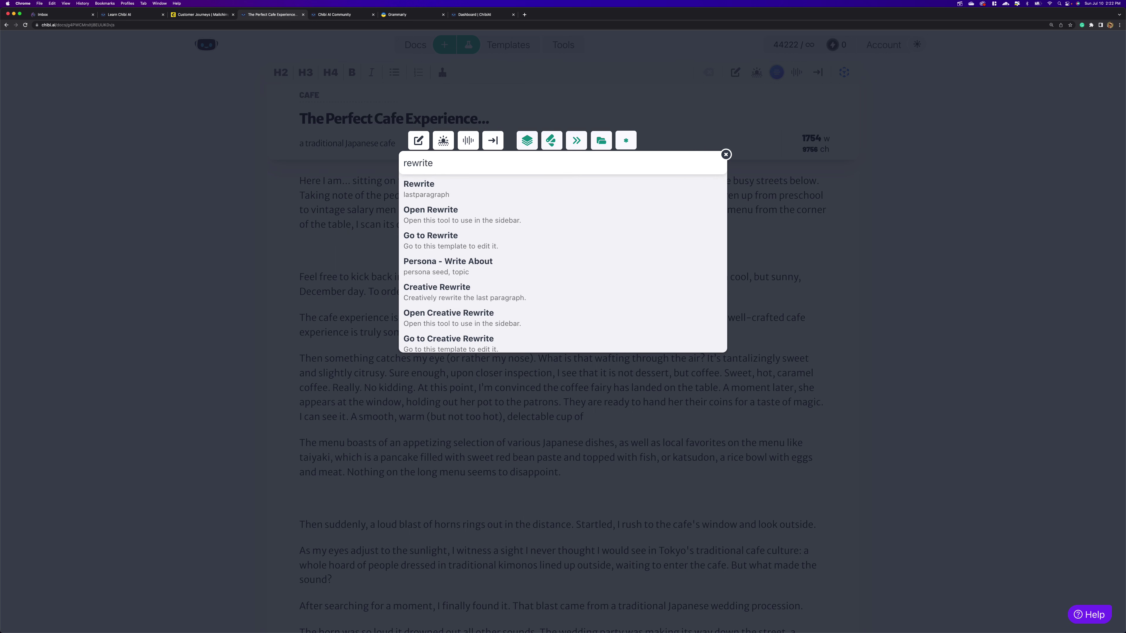
# - Run the Rewrite command that uses the last paragraph on the opening cafe paragraph
pyautogui.click(439, 188)
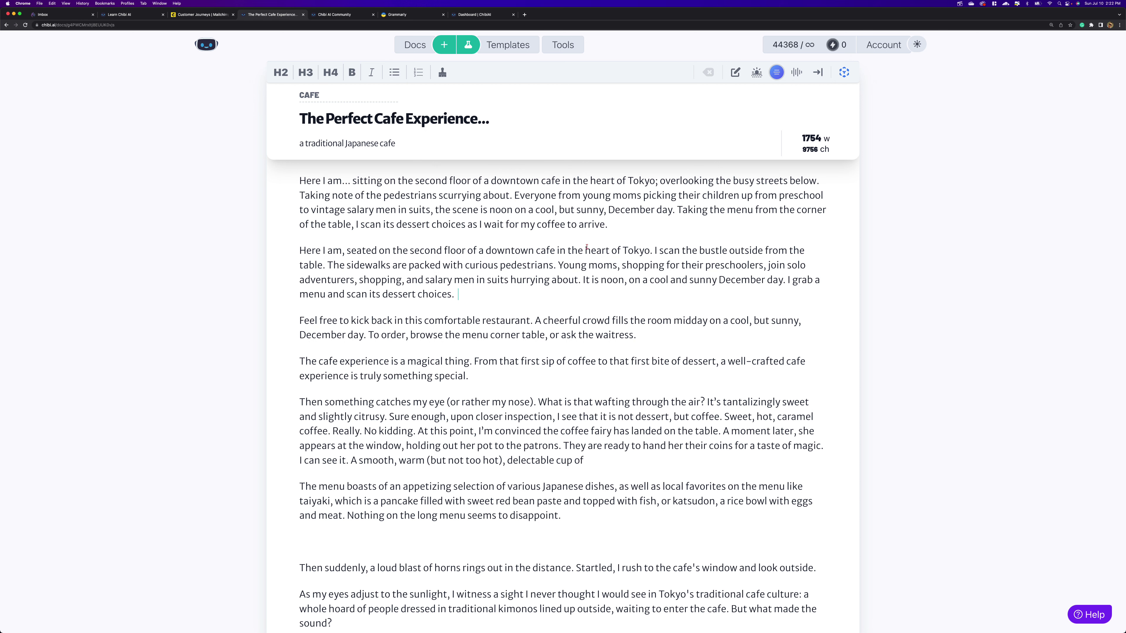
# - Show the template sidebar, and delete the generated "Here I am, seated" paragraph together with its empty line
pyautogui.click(844, 72)
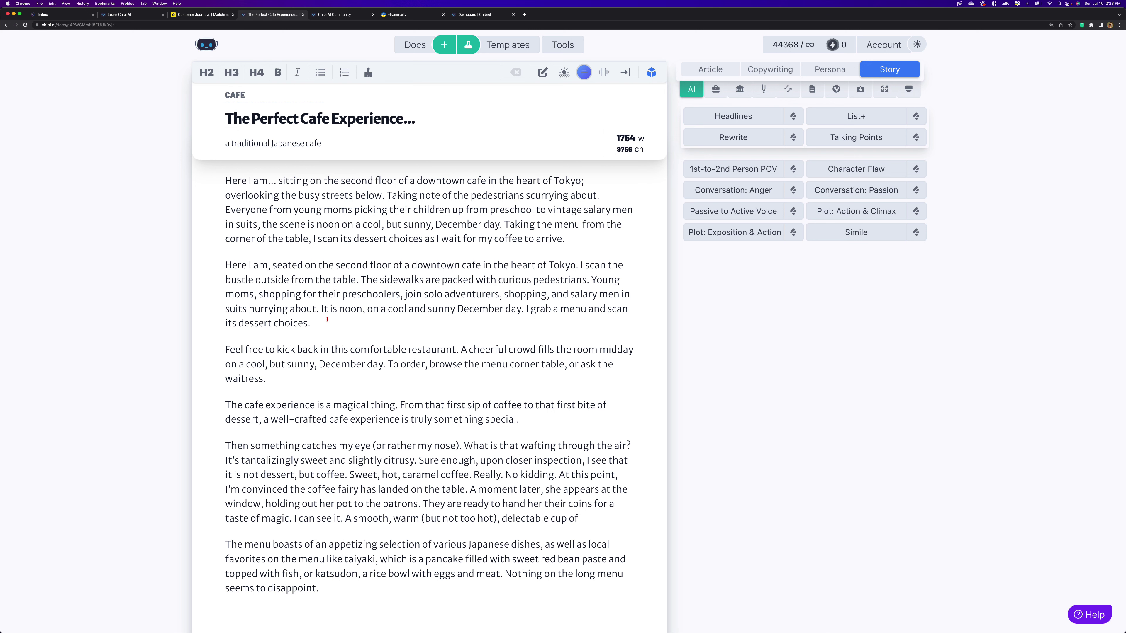
pyautogui.moveTo(327, 320); pyautogui.dragTo(217, 264)
pyautogui.press('BackSpace')
pyautogui.press('BackSpace')
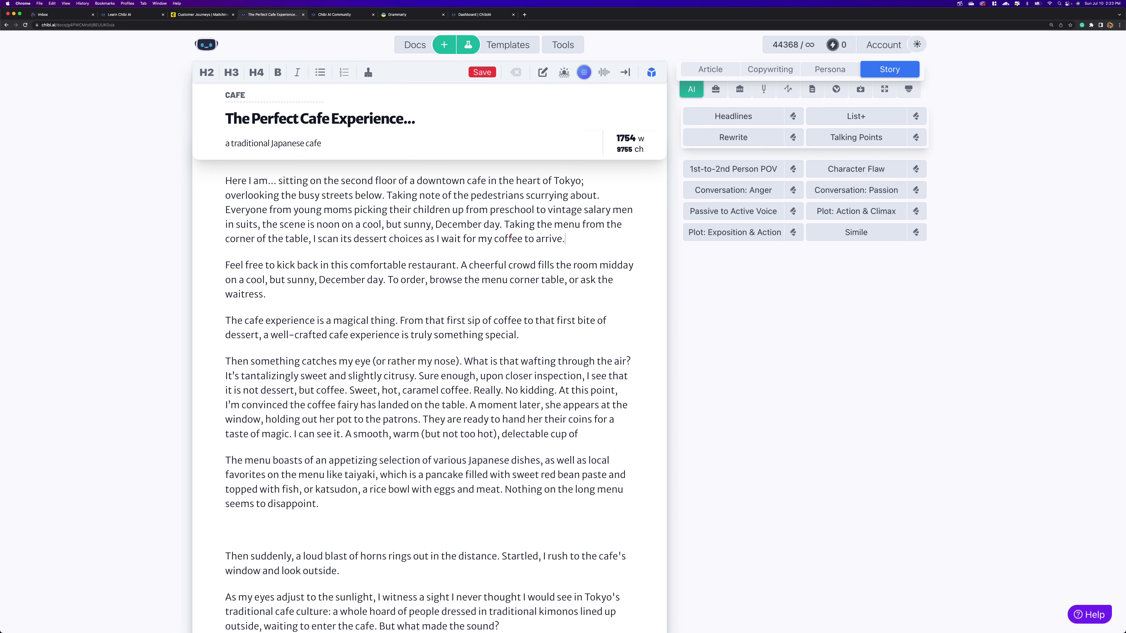
# - Open the Rewrite template as a sidebar tool and sync the opening cafe paragraph into its input
pyautogui.click(582, 238)
pyautogui.click(795, 138)
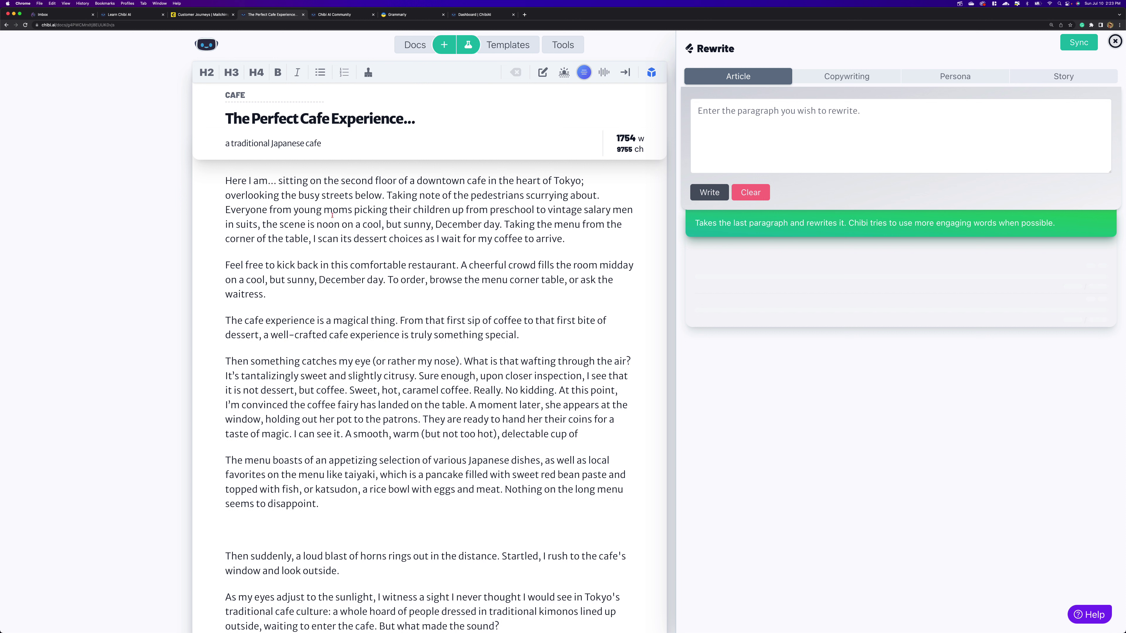
pyautogui.click(571, 237)
pyautogui.click(1066, 43)
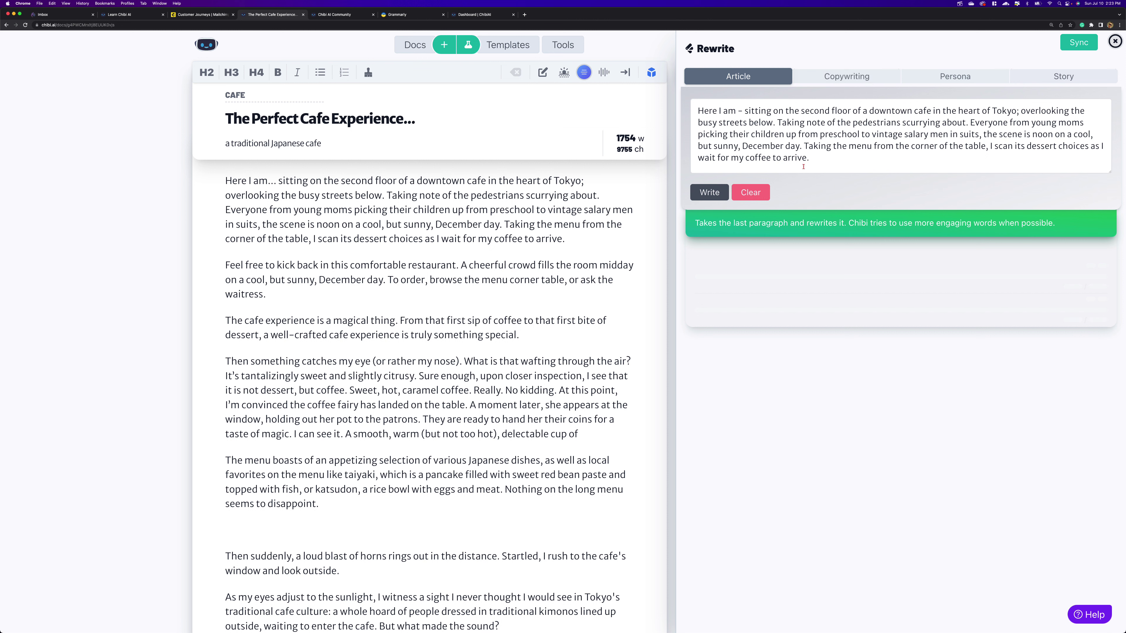
# - Generate a Story rewrite of the opening paragraph, and insert it on a new line below that paragraph
pyautogui.click(1064, 76)
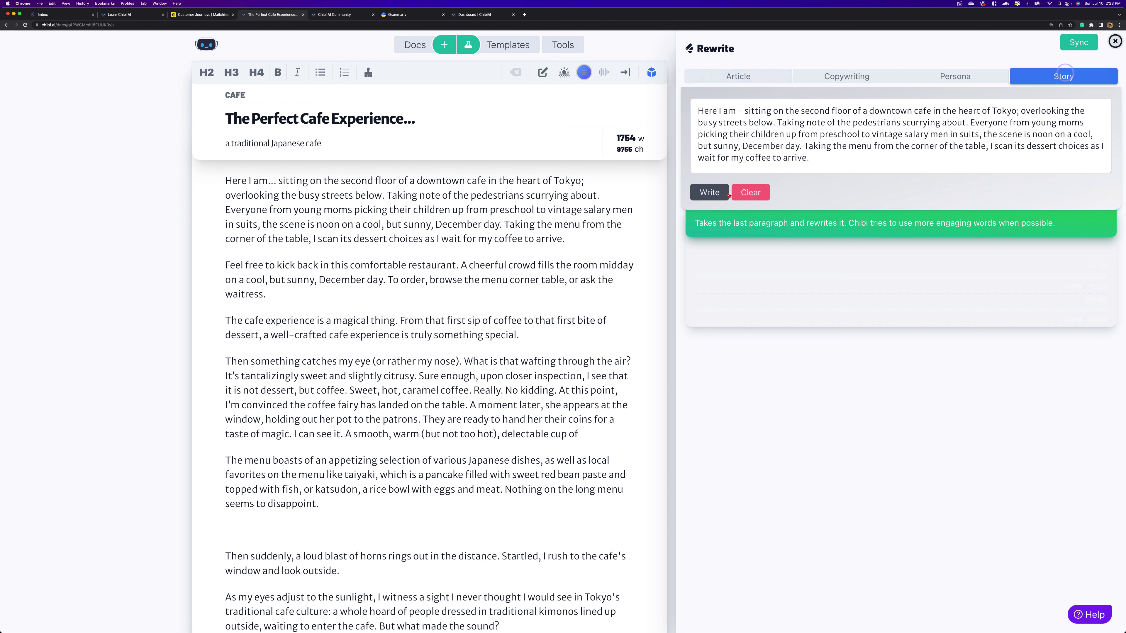
pyautogui.click(709, 193)
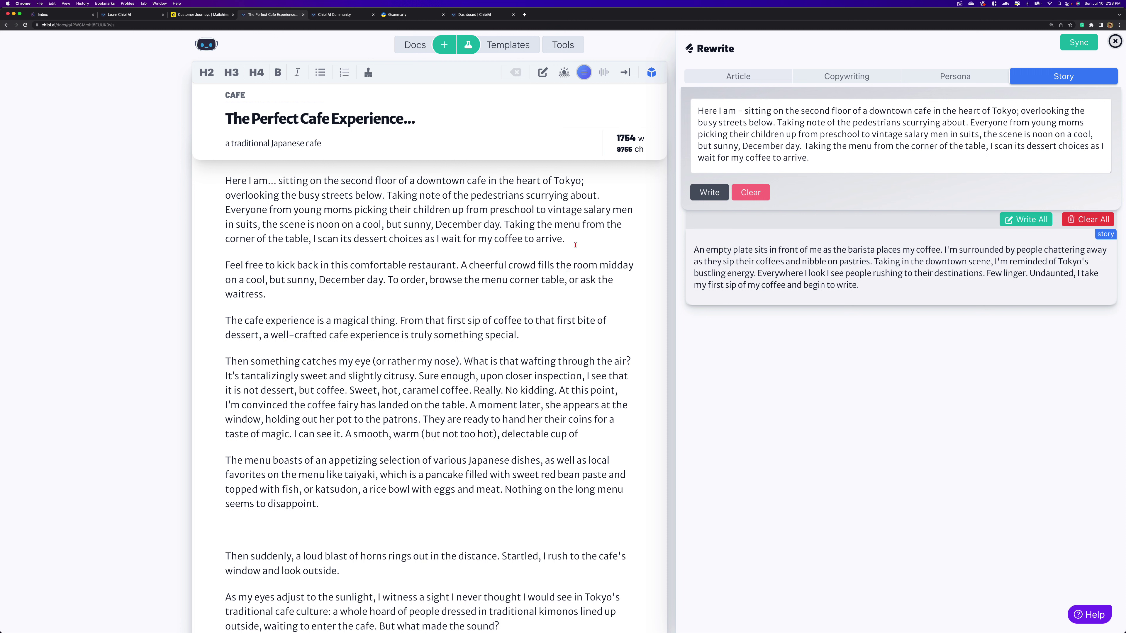
pyautogui.press('Return')
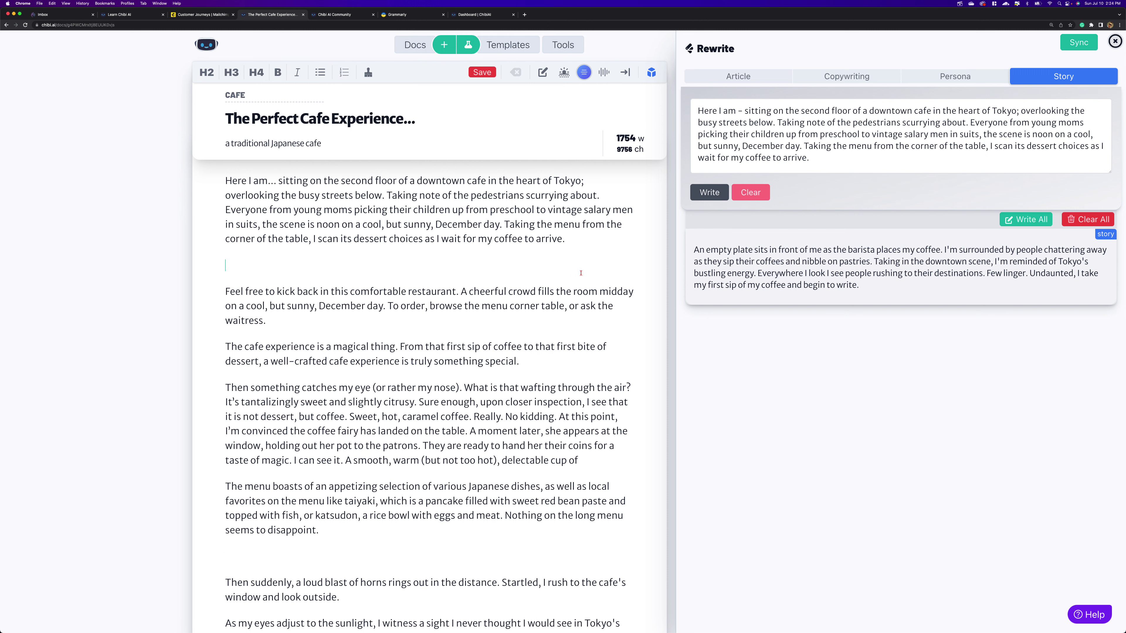
pyautogui.moveTo(716, 261)
pyautogui.moveTo(745, 299)
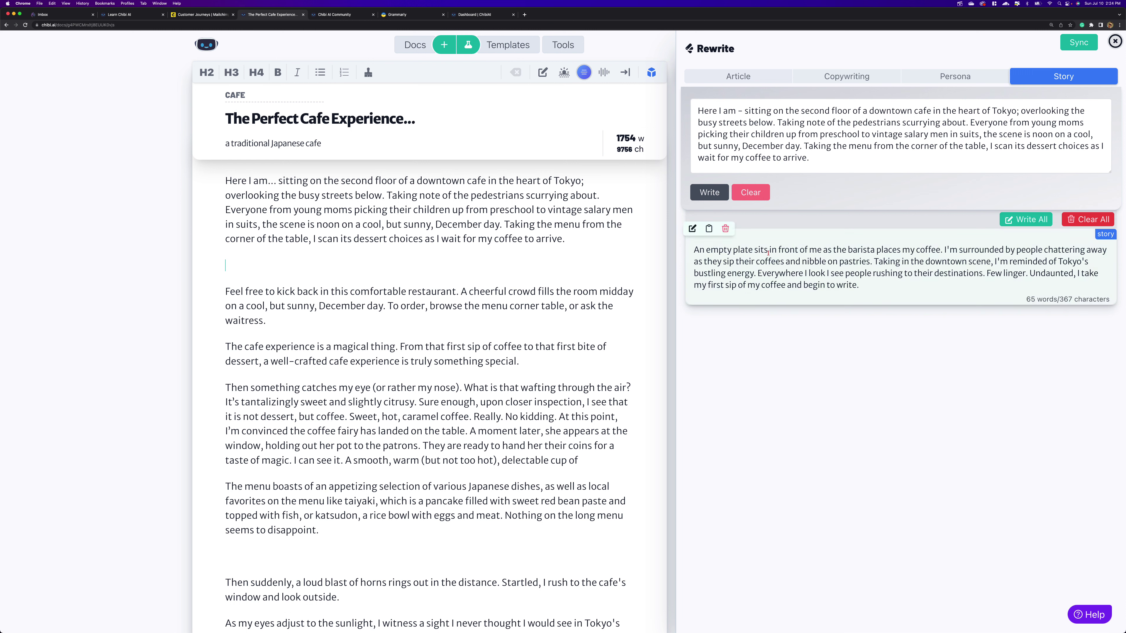
pyautogui.click(873, 281)
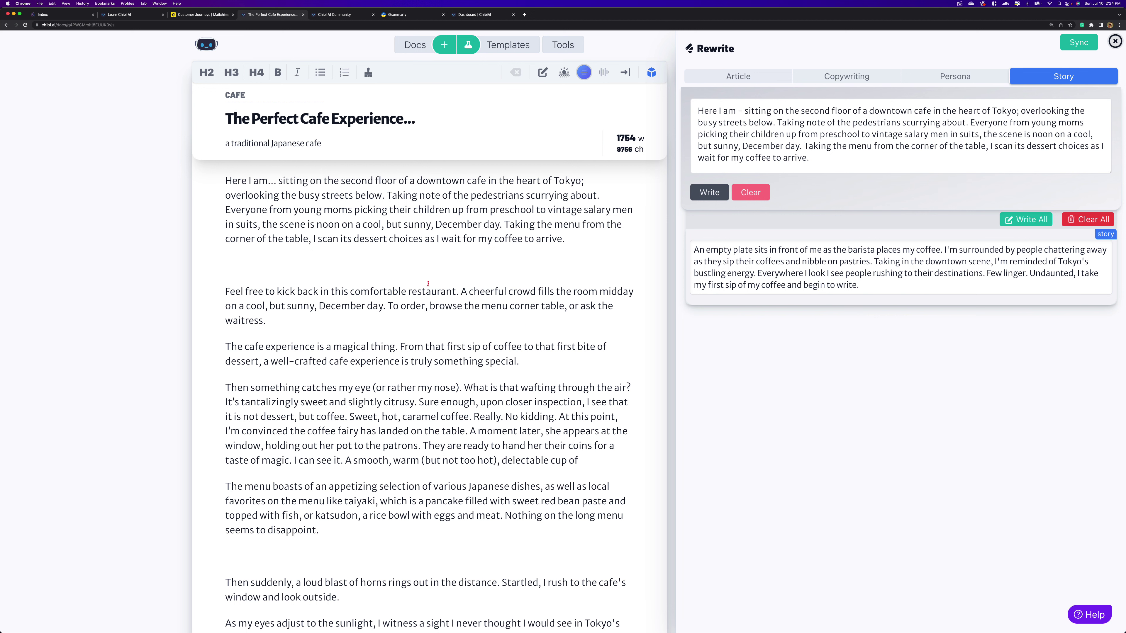
pyautogui.click(421, 267)
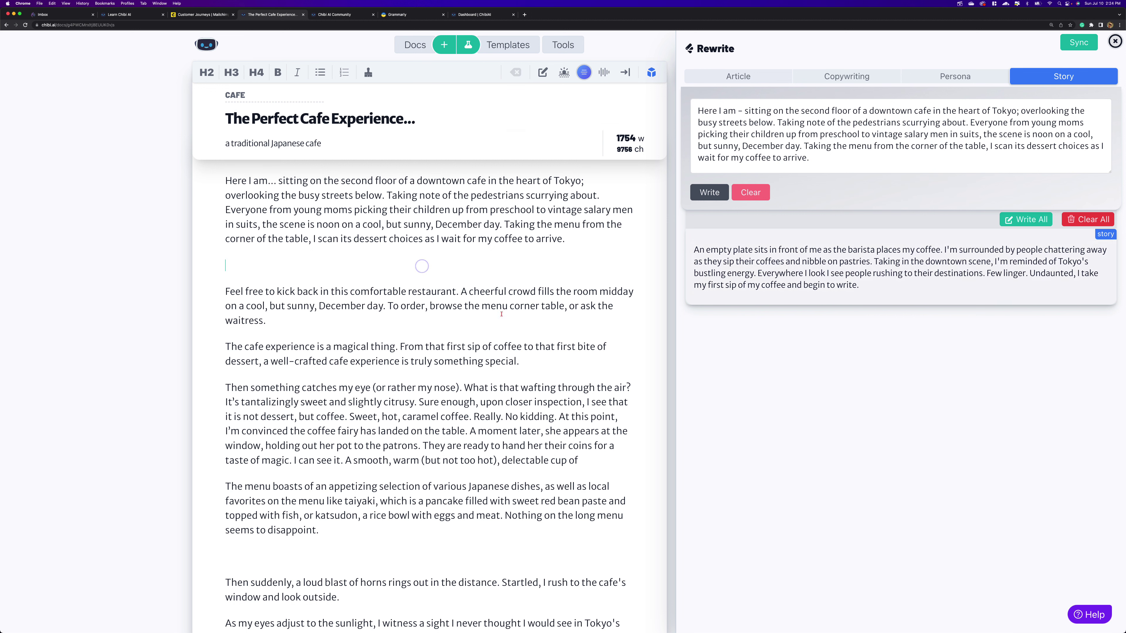
pyautogui.click(693, 228)
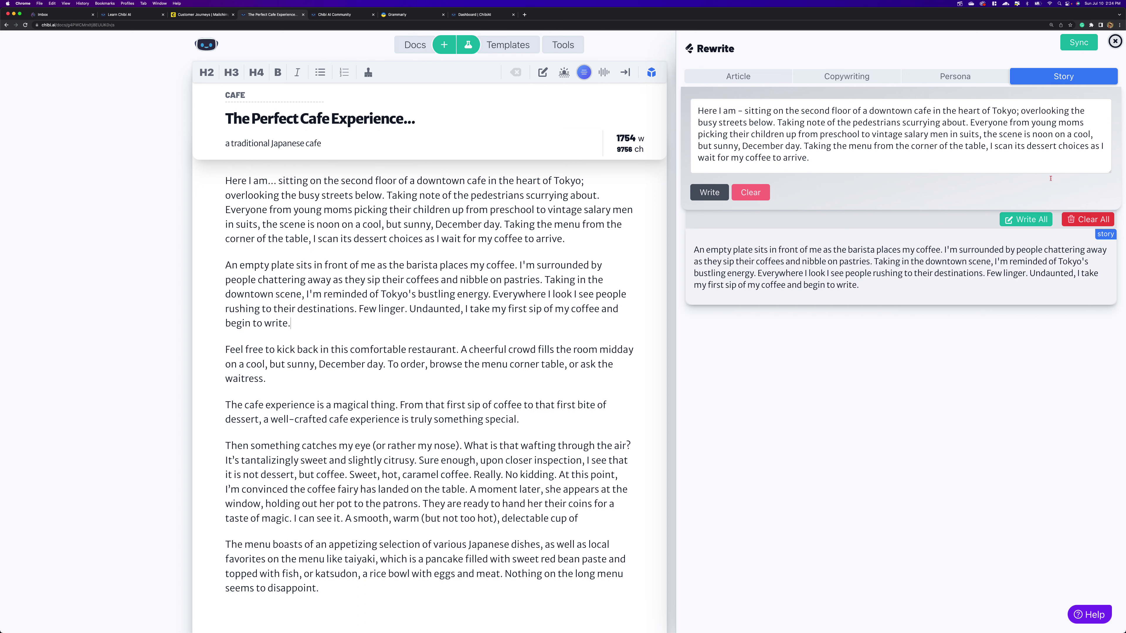
# - Generate Persona, Copywriting and Article rewrites of the same opening paragraph for comparison
pyautogui.moveTo(1114, 235)
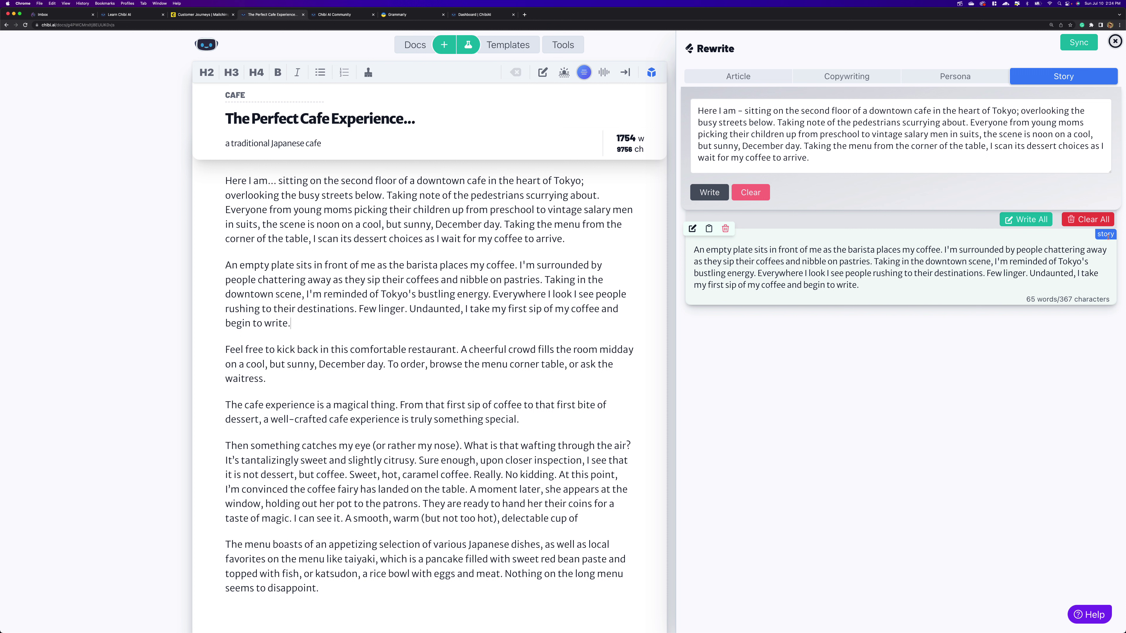
pyautogui.click(946, 73)
pyautogui.click(710, 192)
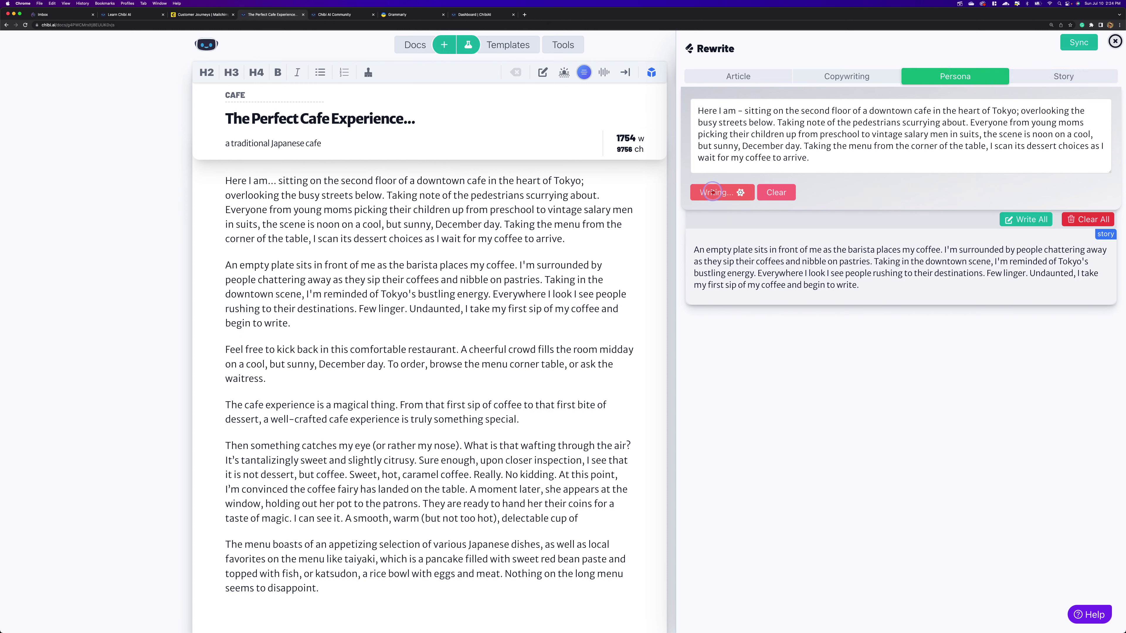
pyautogui.moveTo(778, 270)
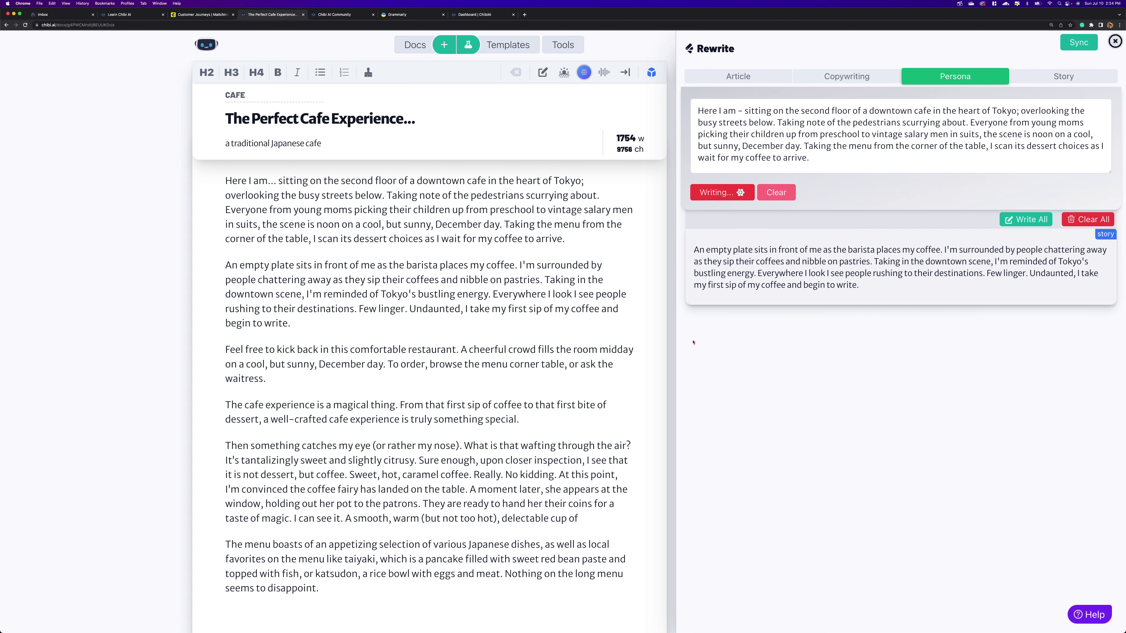
pyautogui.moveTo(1075, 249)
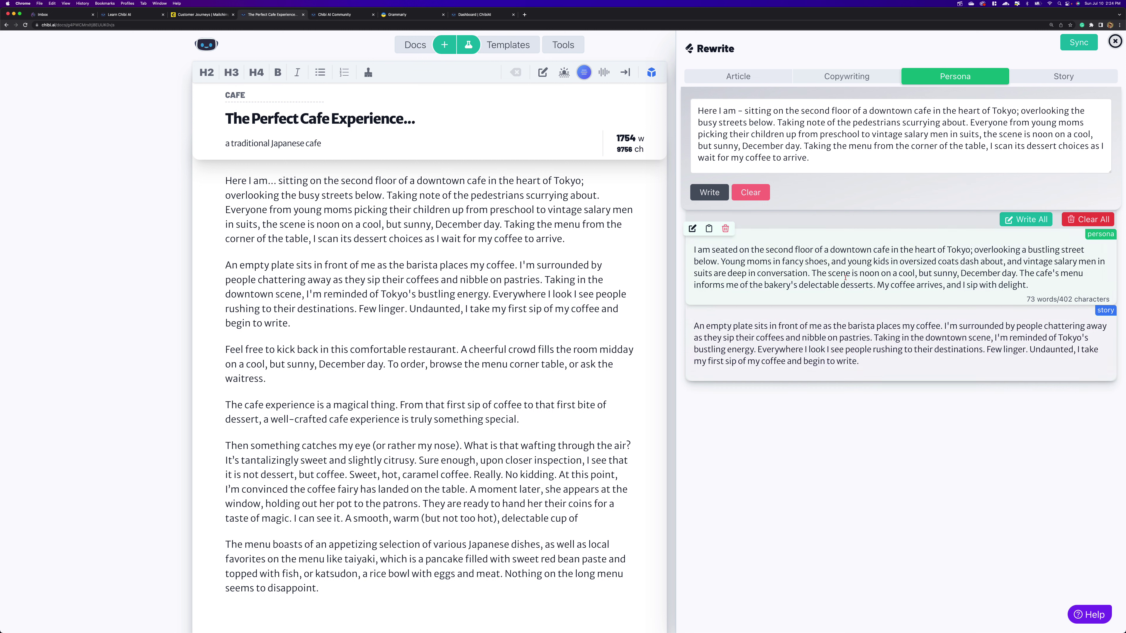
pyautogui.click(858, 79)
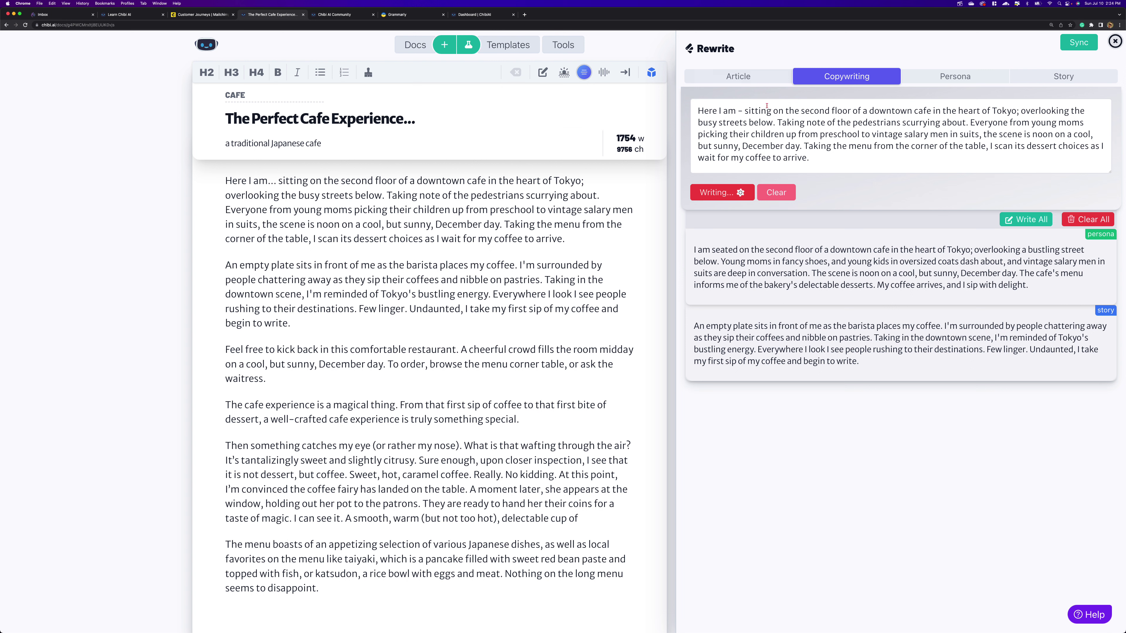
pyautogui.click(752, 84)
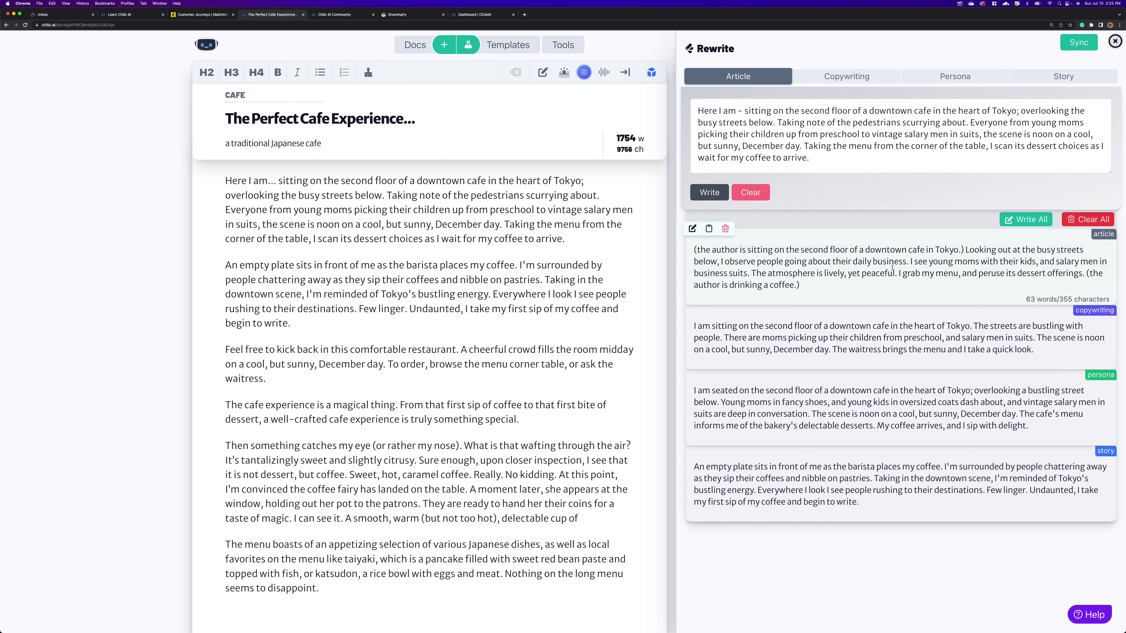
# - Examine the Article rewrite's text and its word and character count, and close the Rewrite tool
pyautogui.moveTo(1026, 299); pyautogui.dragTo(1108, 300)
pyautogui.click(928, 296)
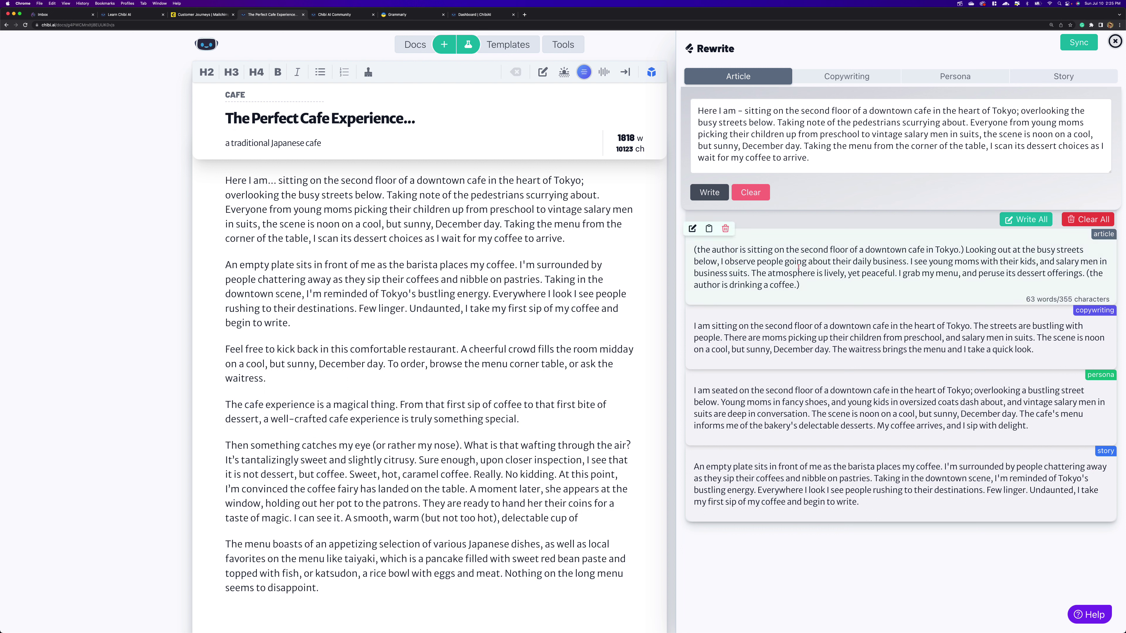
pyautogui.moveTo(706, 284)
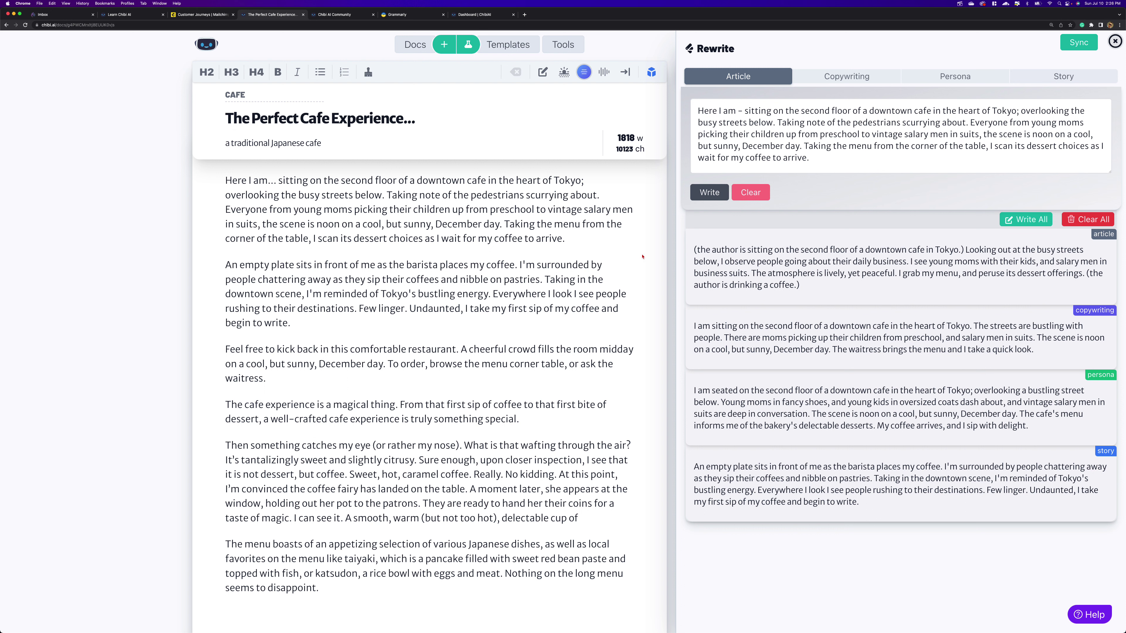
pyautogui.moveTo(779, 238)
pyautogui.moveTo(802, 279)
pyautogui.click(1115, 41)
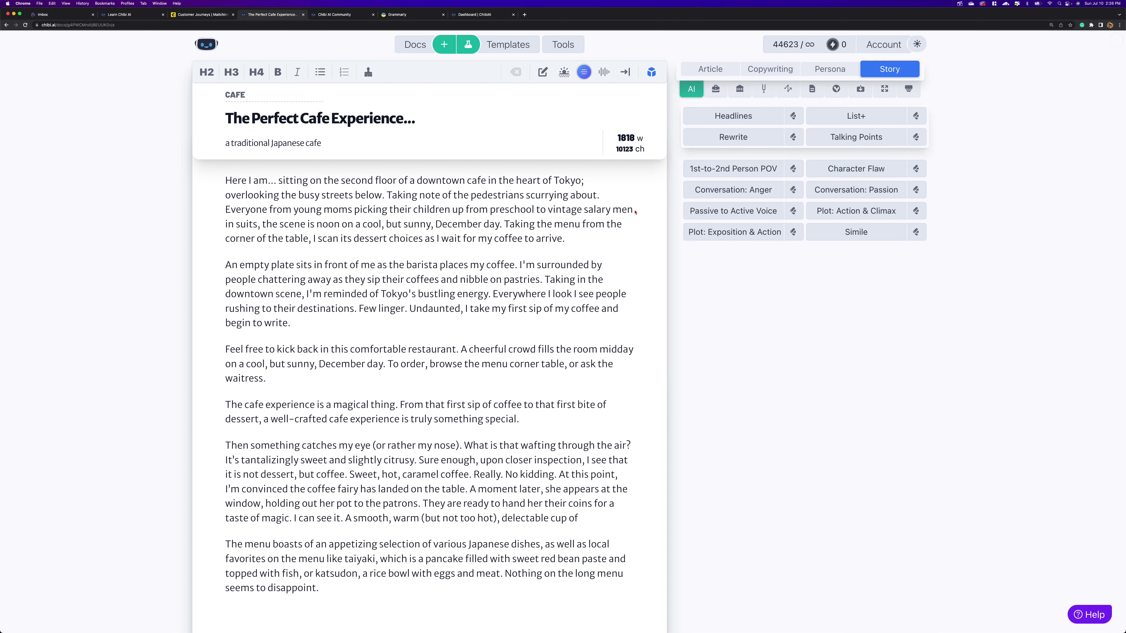
# - Open the story in the split-screen block view, and move the "An empty plate" block down and back up
pyautogui.click(909, 89)
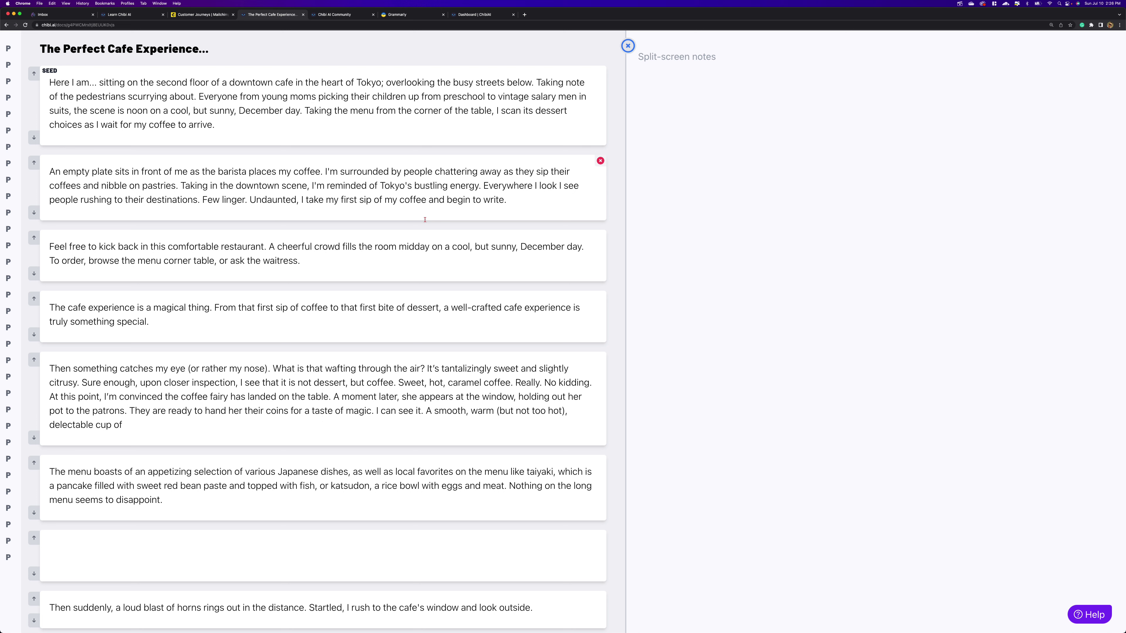
pyautogui.click(34, 212)
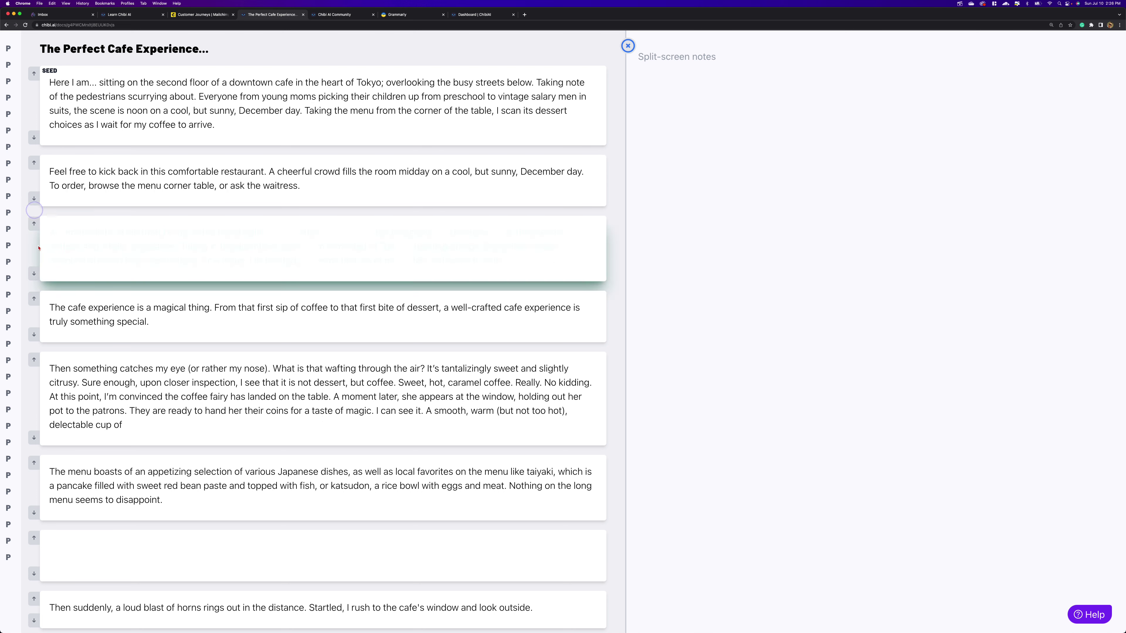
pyautogui.click(33, 224)
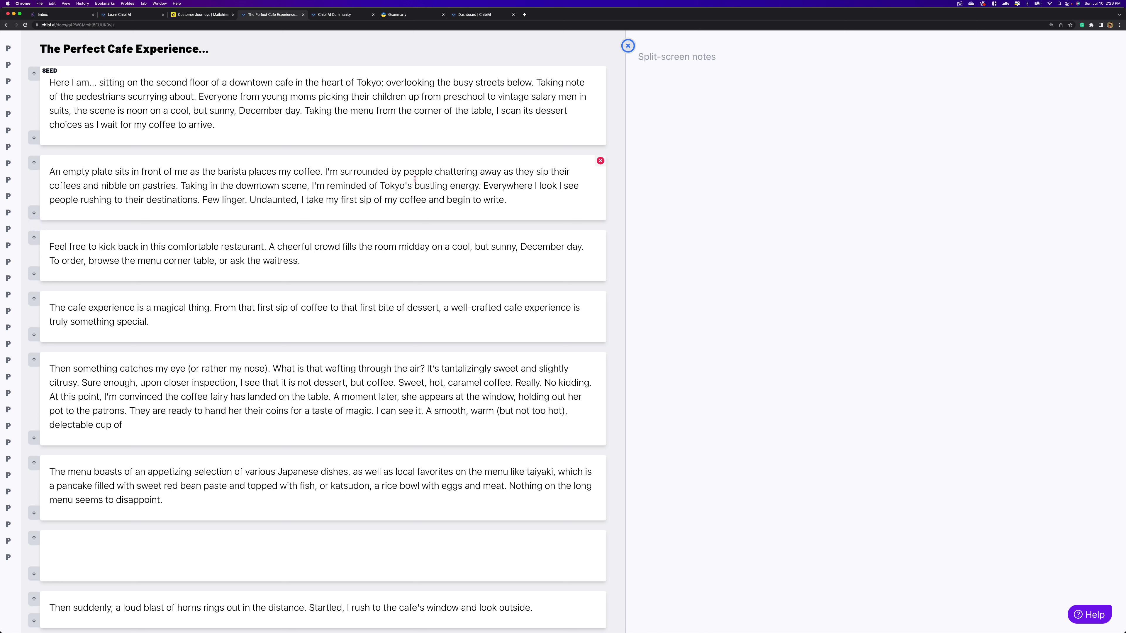
# - Search the opening block's commands for "rewr", run Rewrite on it, and delete the generated block
pyautogui.click(394, 129)
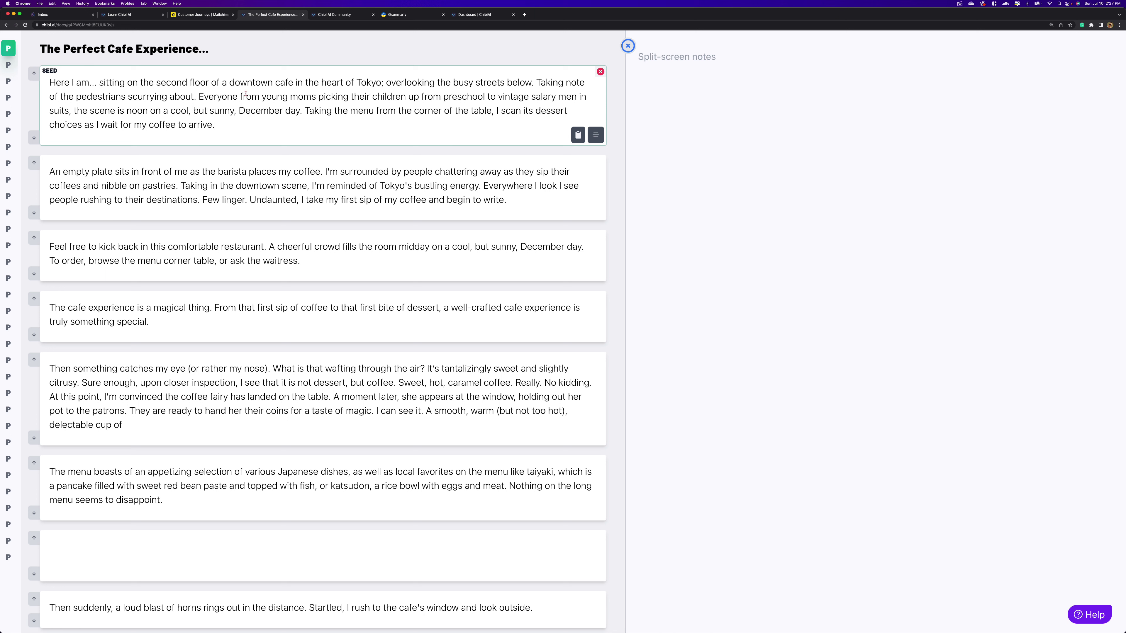
pyautogui.click(272, 128)
pyautogui.click(598, 136)
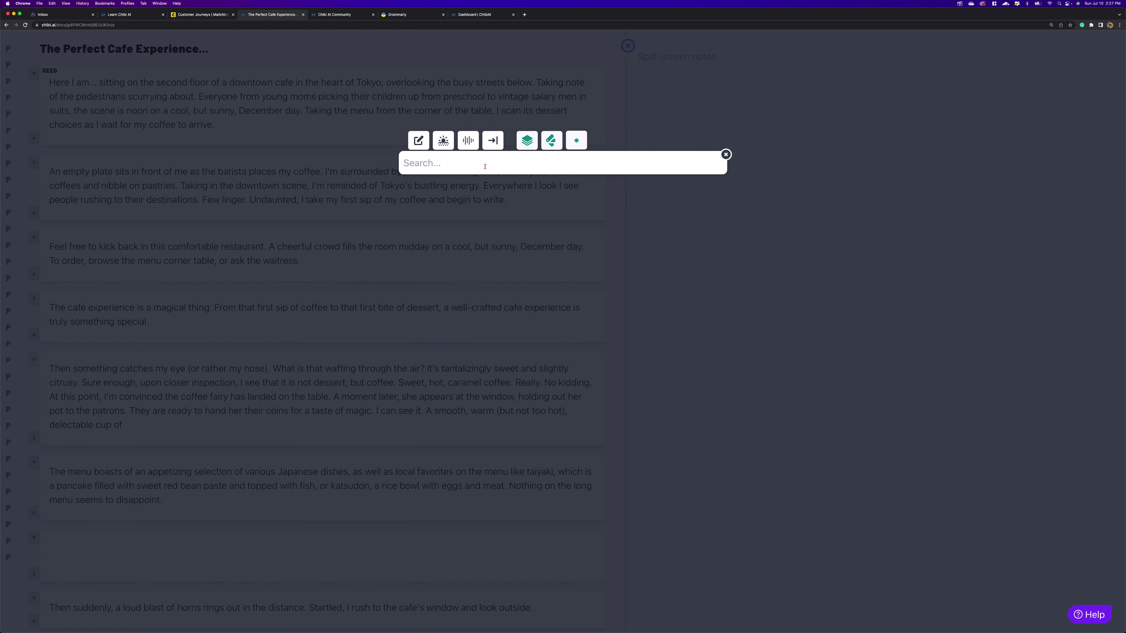
pyautogui.write('rewr')
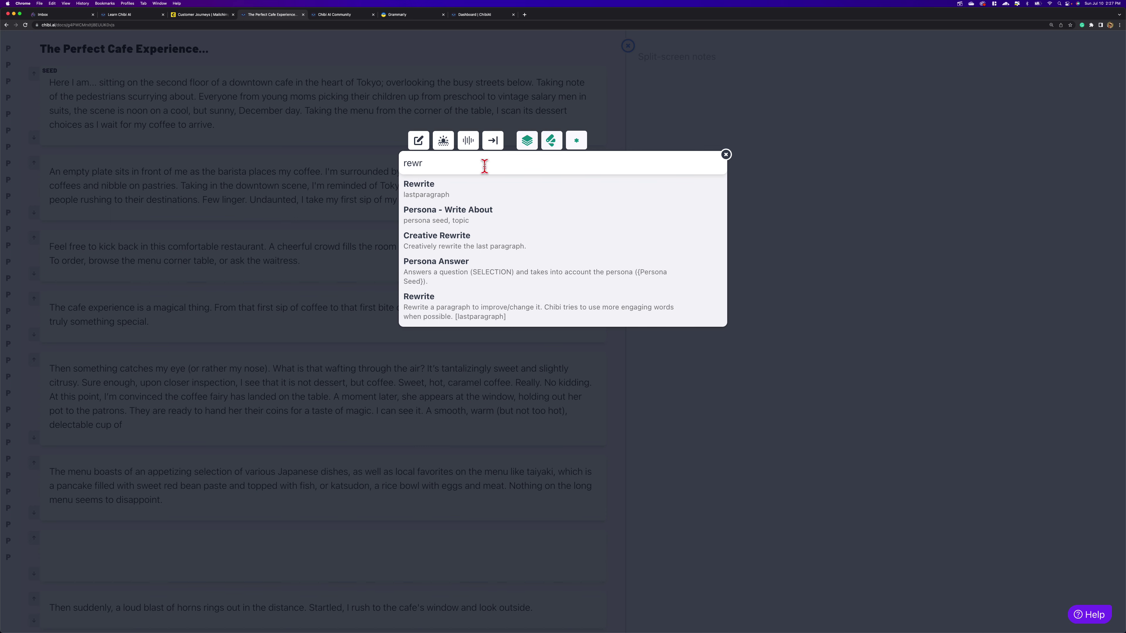
pyautogui.press('Down')
pyautogui.press('Return')
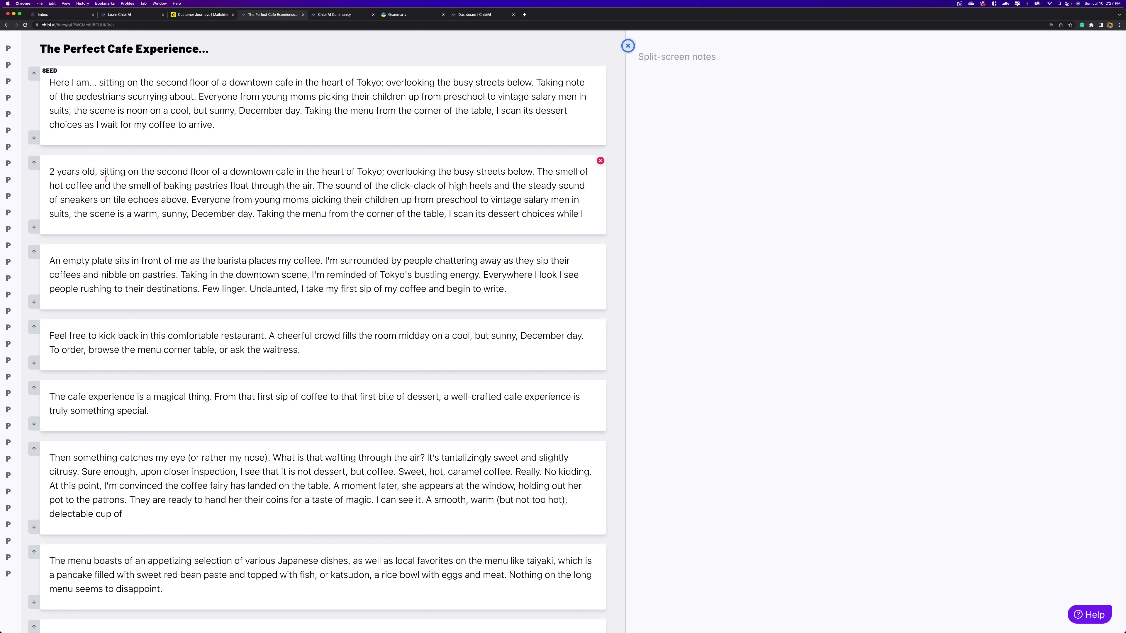
pyautogui.click(600, 160)
# - Highlight the opening block's text, and search the commands for "rewrite" from the "An empty plate" block without running one
pyautogui.click(577, 207)
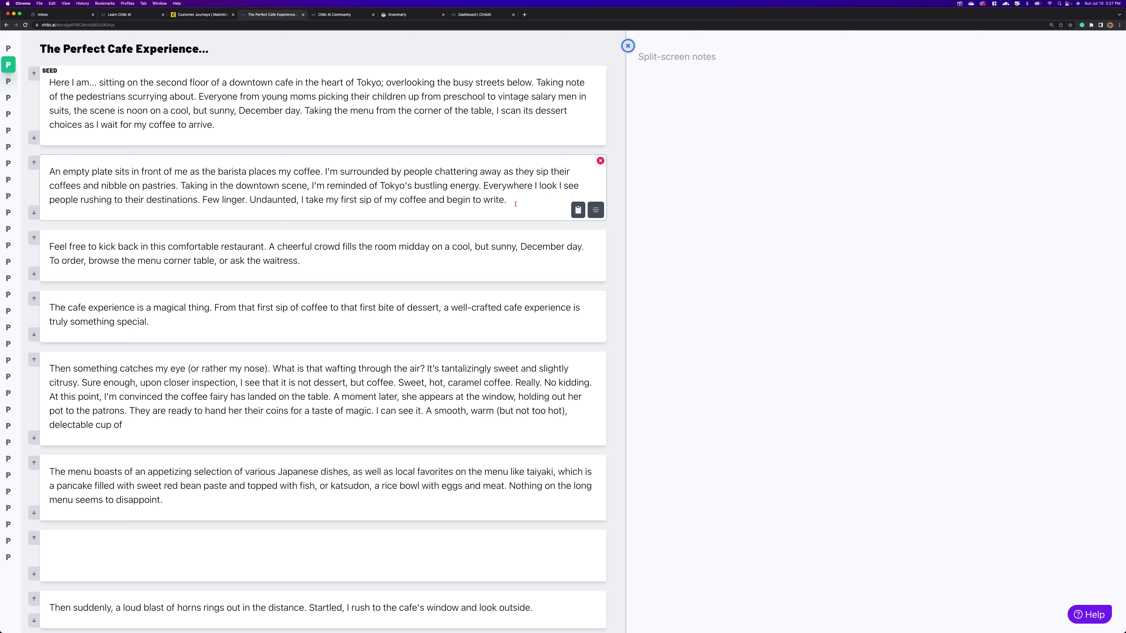
pyautogui.moveTo(515, 204); pyautogui.dragTo(42, 78)
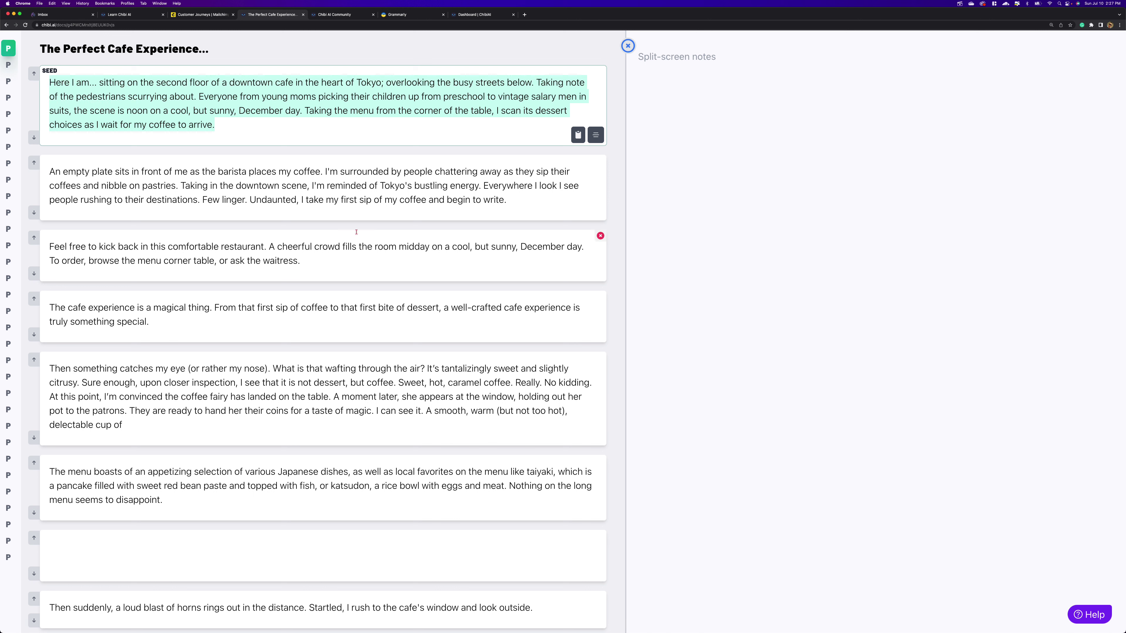
pyautogui.click(522, 193)
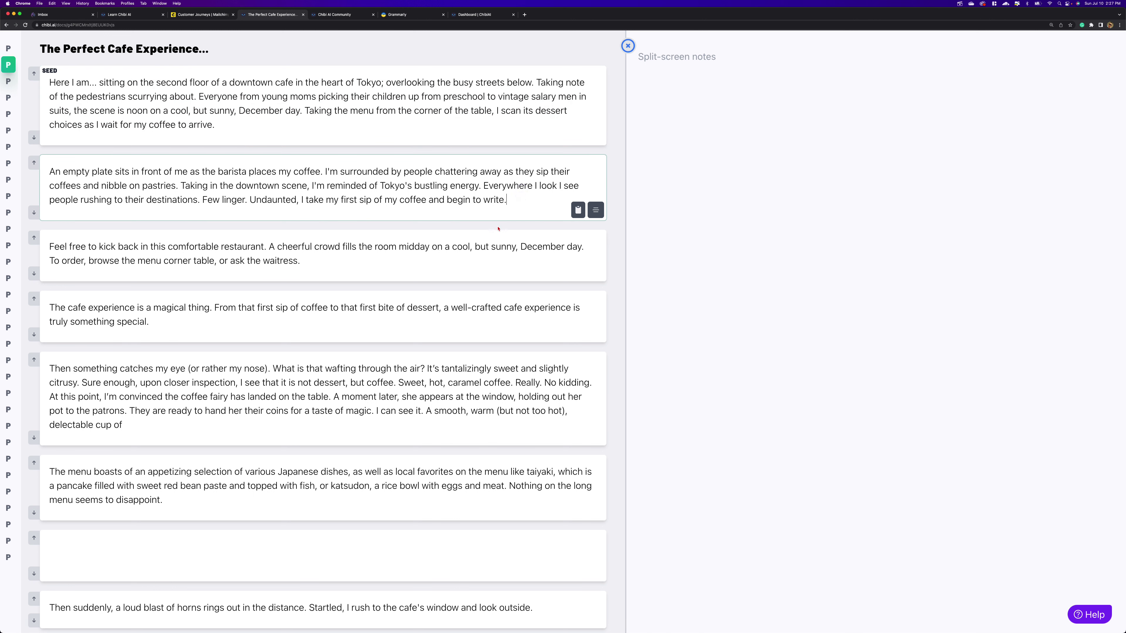
pyautogui.click(596, 210)
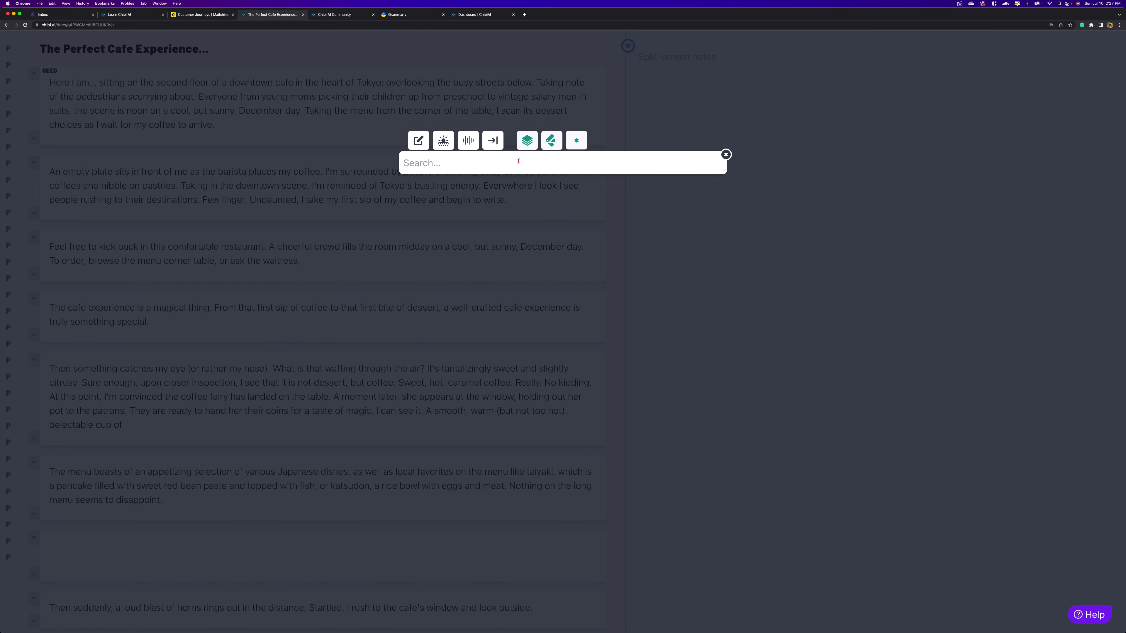
pyautogui.write('rewrite')
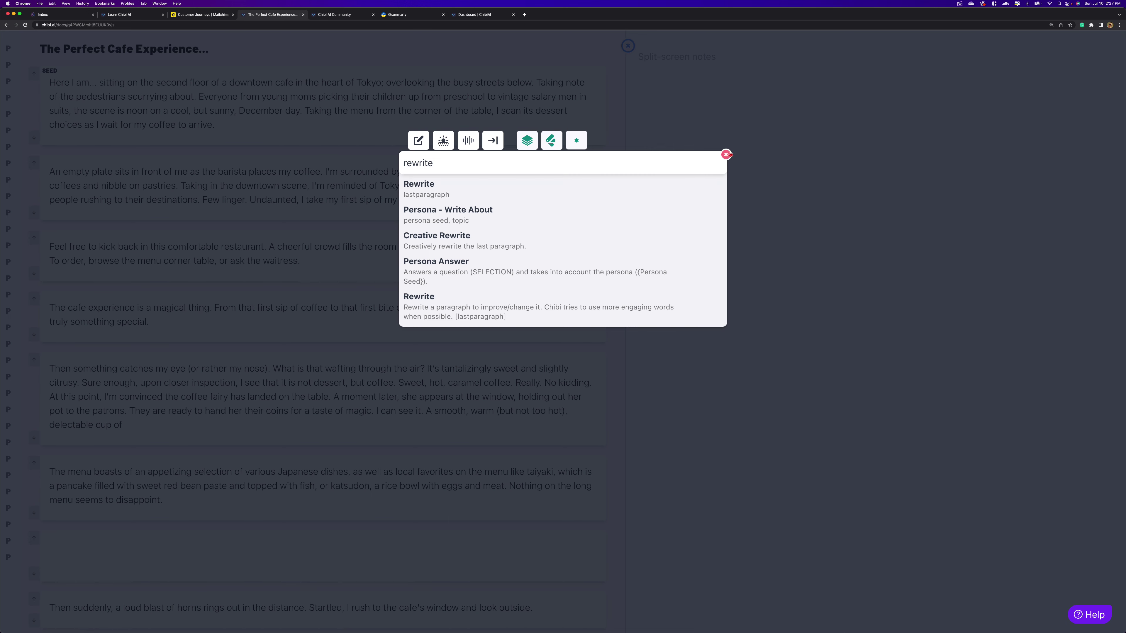
pyautogui.click(726, 154)
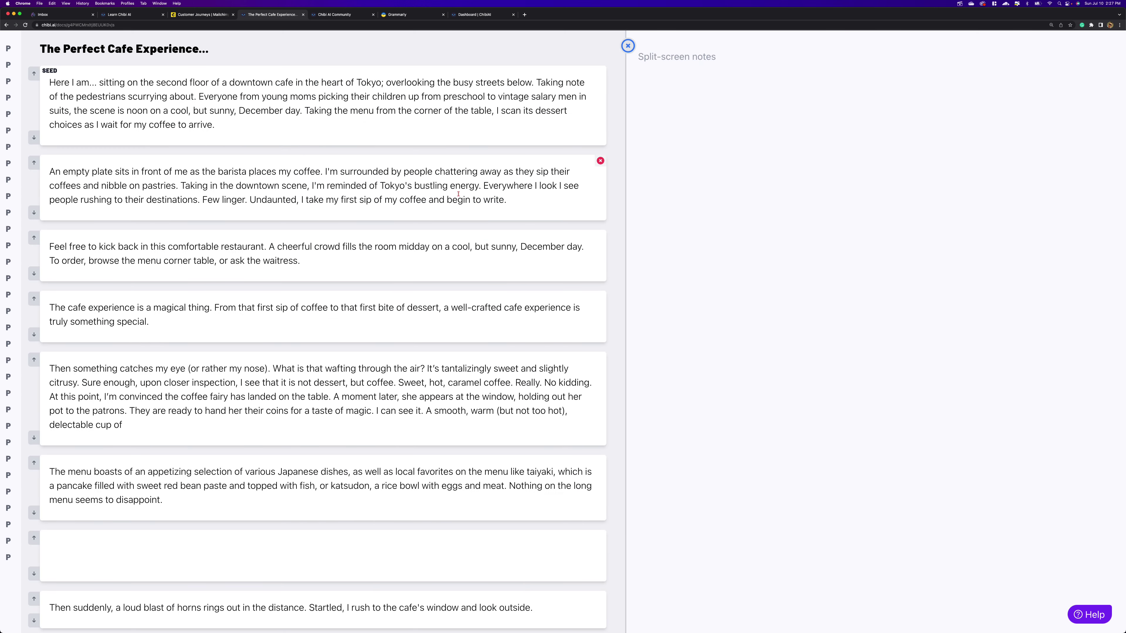
pyautogui.click(590, 204)
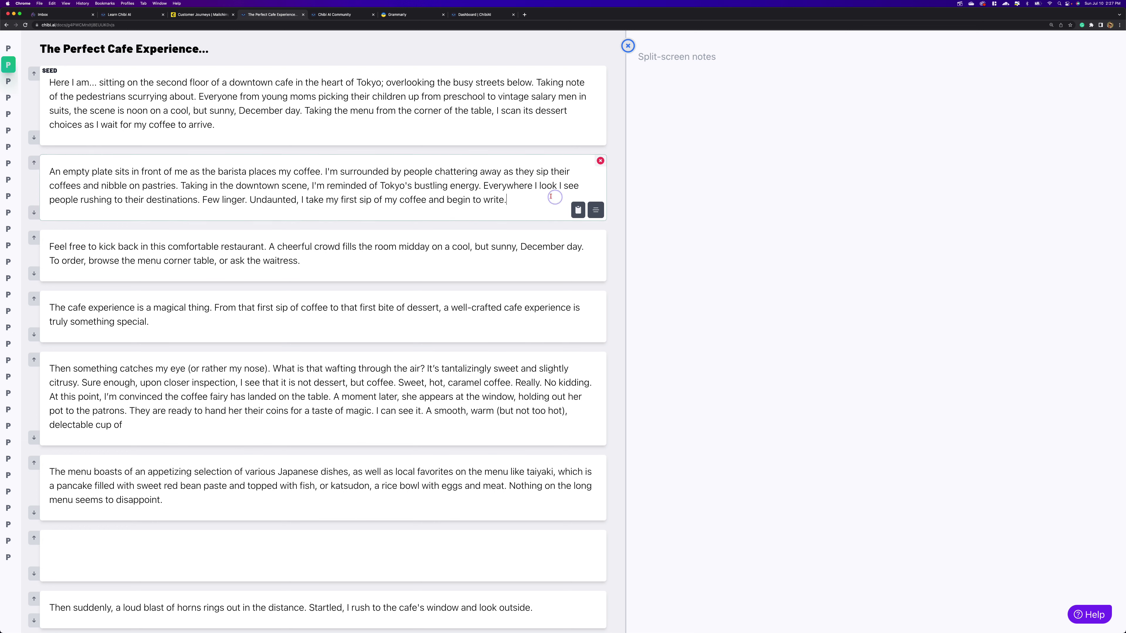
# - Search the "An empty plate" block's commands for "rewrite", run Rewrite on it, and copy the generated block into the split-screen notes
pyautogui.click(596, 211)
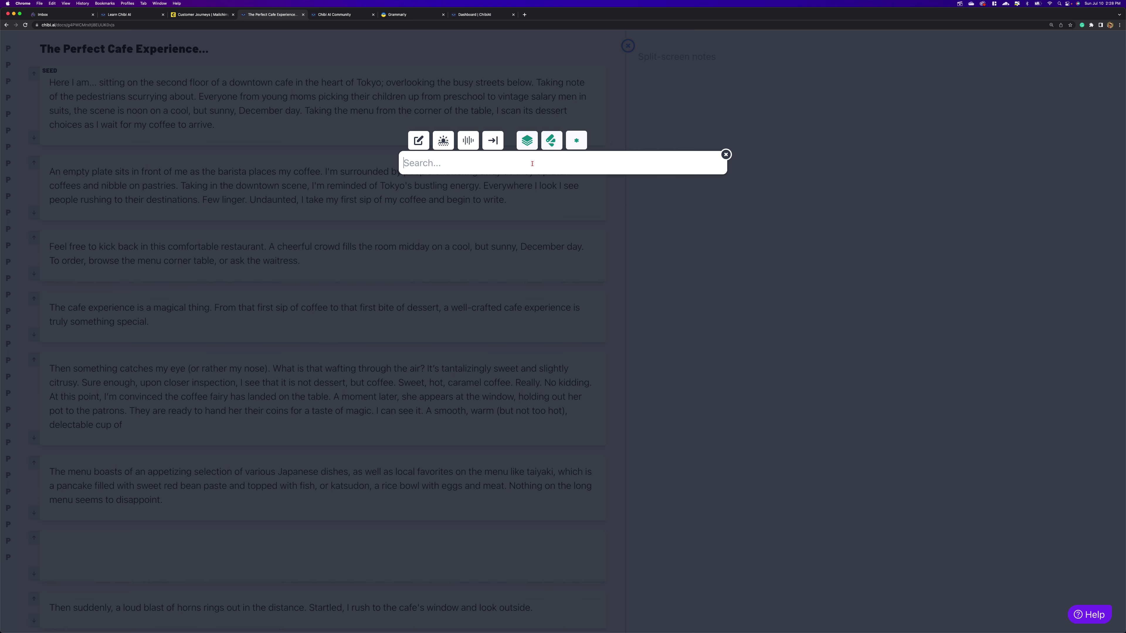
pyautogui.write('rewrite')
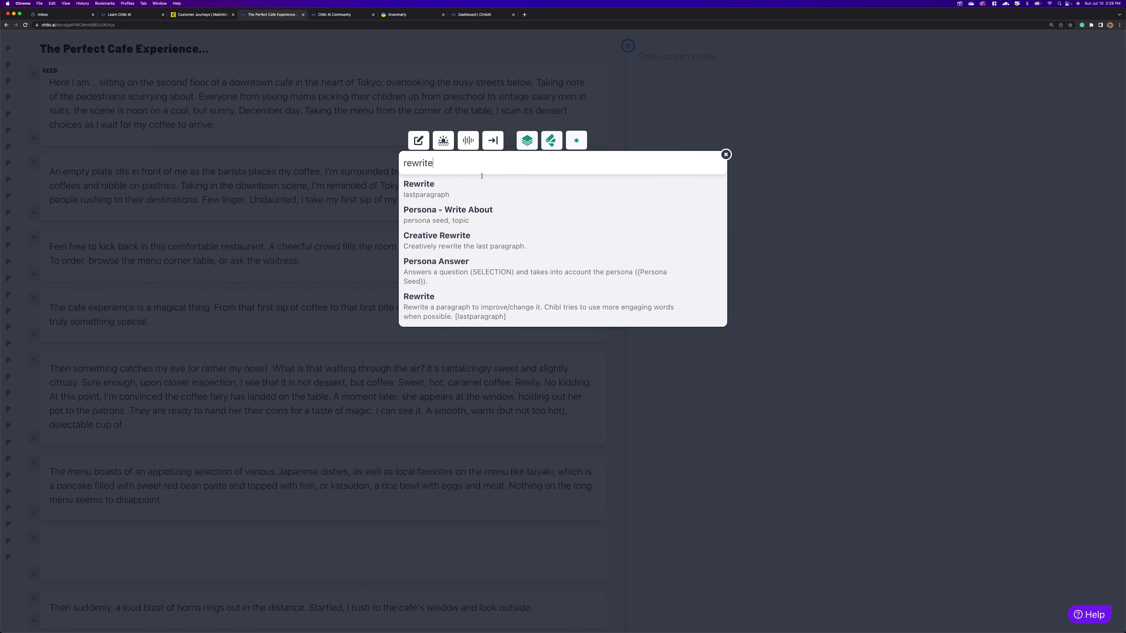
pyautogui.click(464, 185)
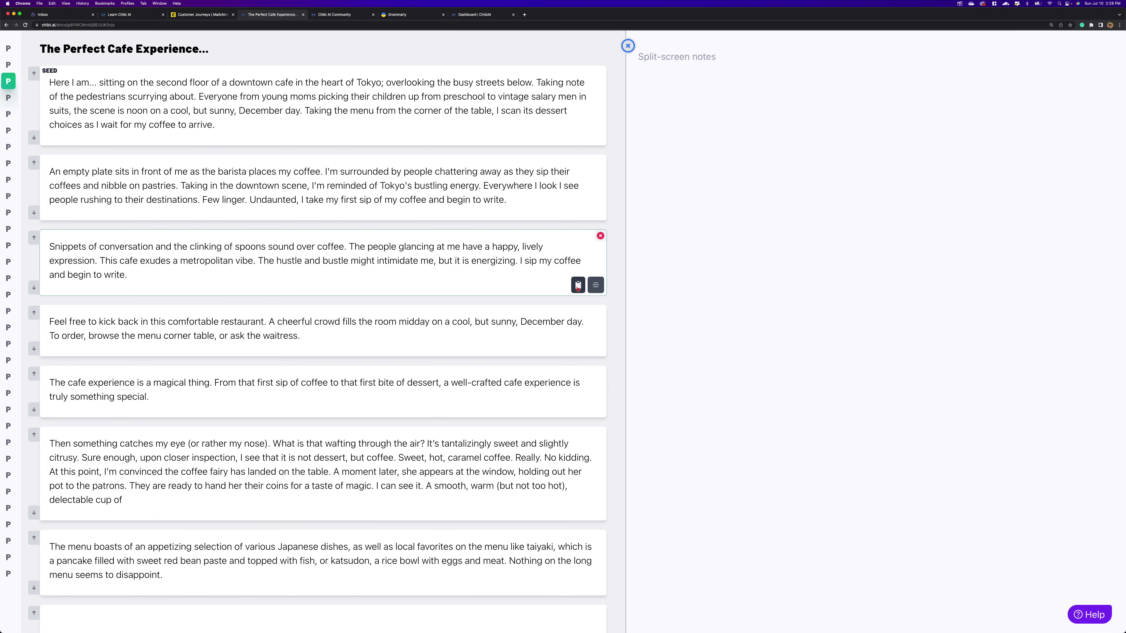
pyautogui.click(576, 287)
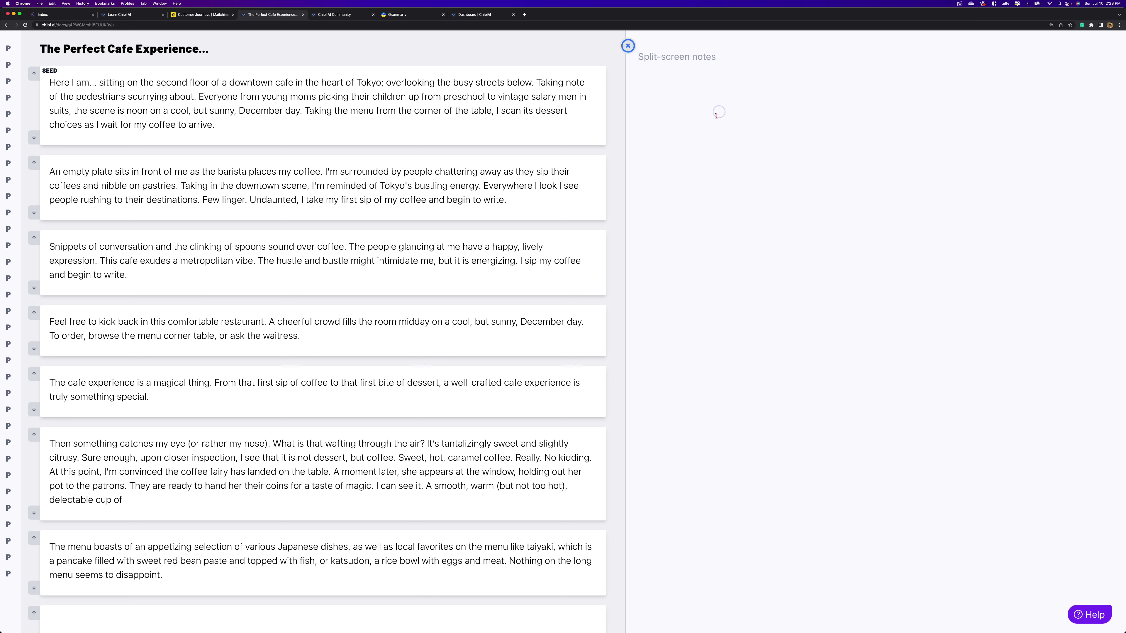
pyautogui.write('Snippets of conversation and the clinking of spoons sound over coffee. The people glancing at me have a happy, lively expression. This cafe exudes a metropolitan vibe. The hustle and bustle might intimidate me, but it is energizing. I sip my coffee and begin to write.')
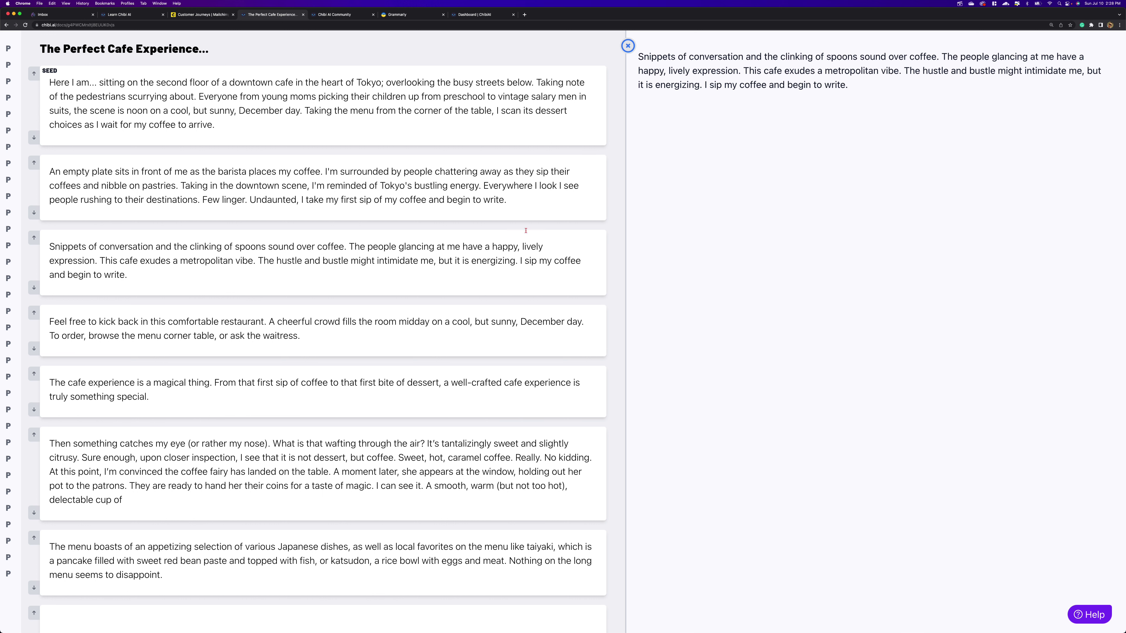
# - Copy the "An empty plate" block into the notes as a second paragraph below the rewritten one, and delete that block from the story
pyautogui.click(509, 250)
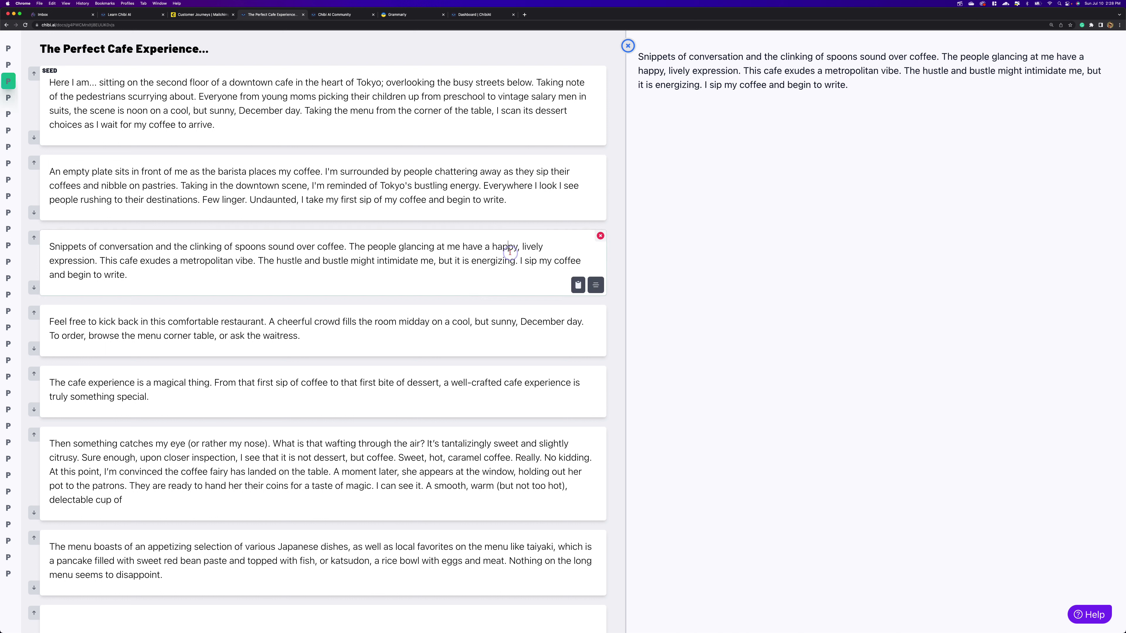
pyautogui.click(496, 269)
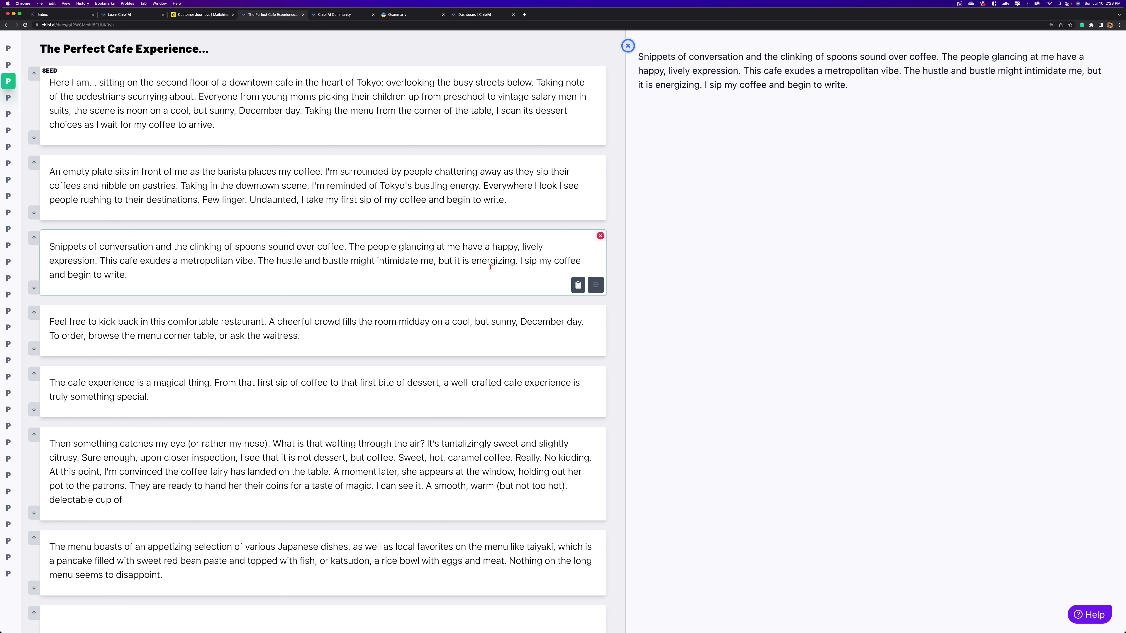
pyautogui.moveTo(864, 78); pyautogui.dragTo(638, 56)
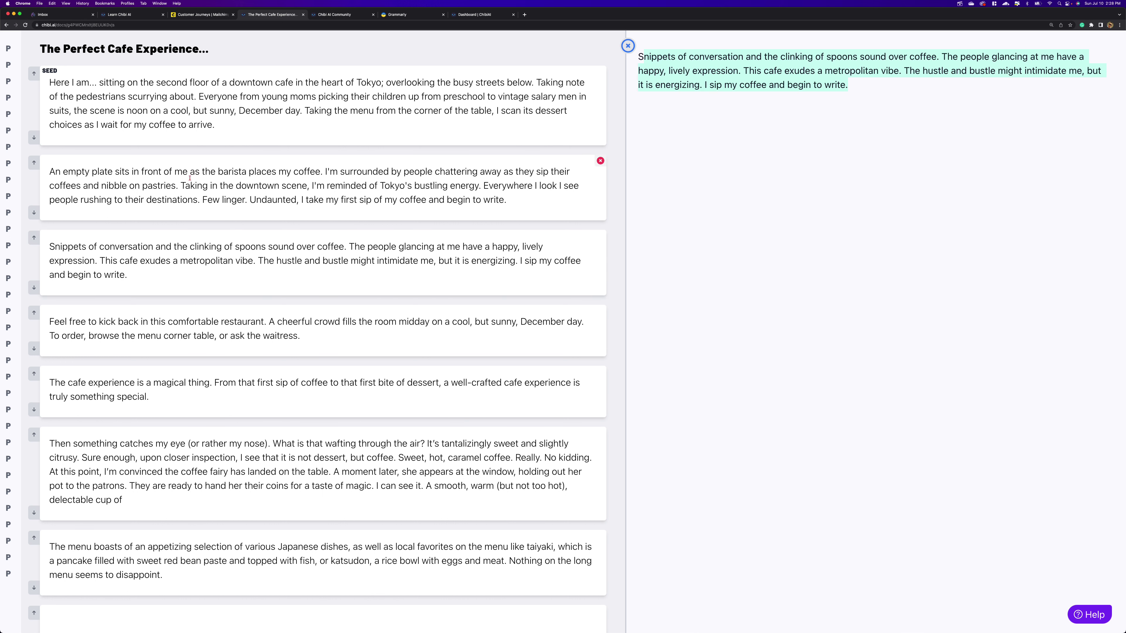
pyautogui.click(306, 182)
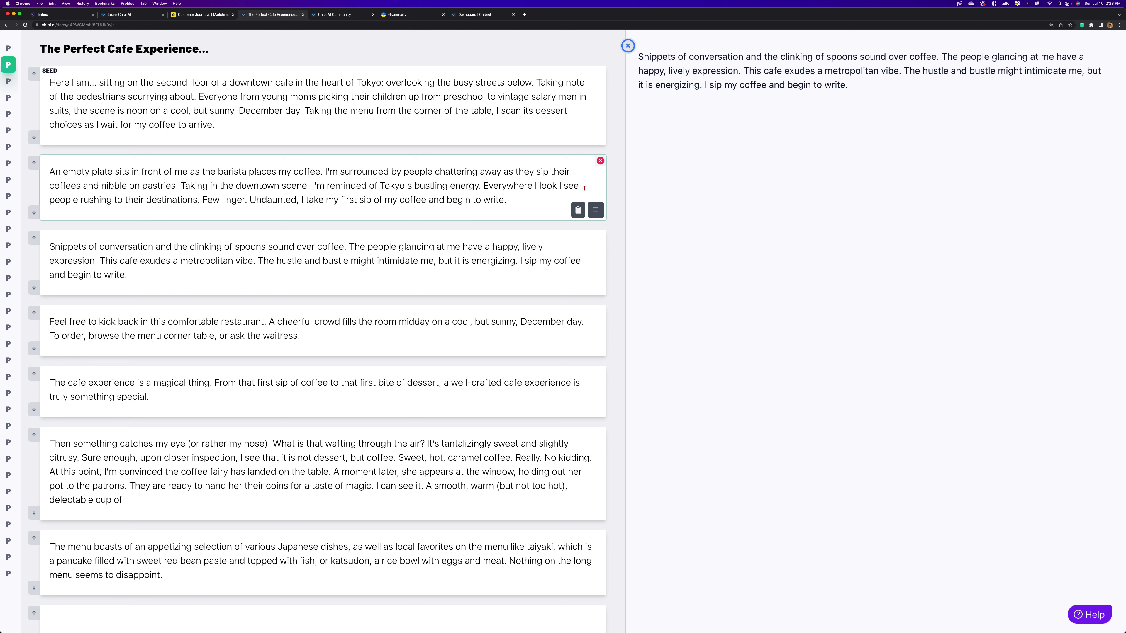
pyautogui.click(579, 211)
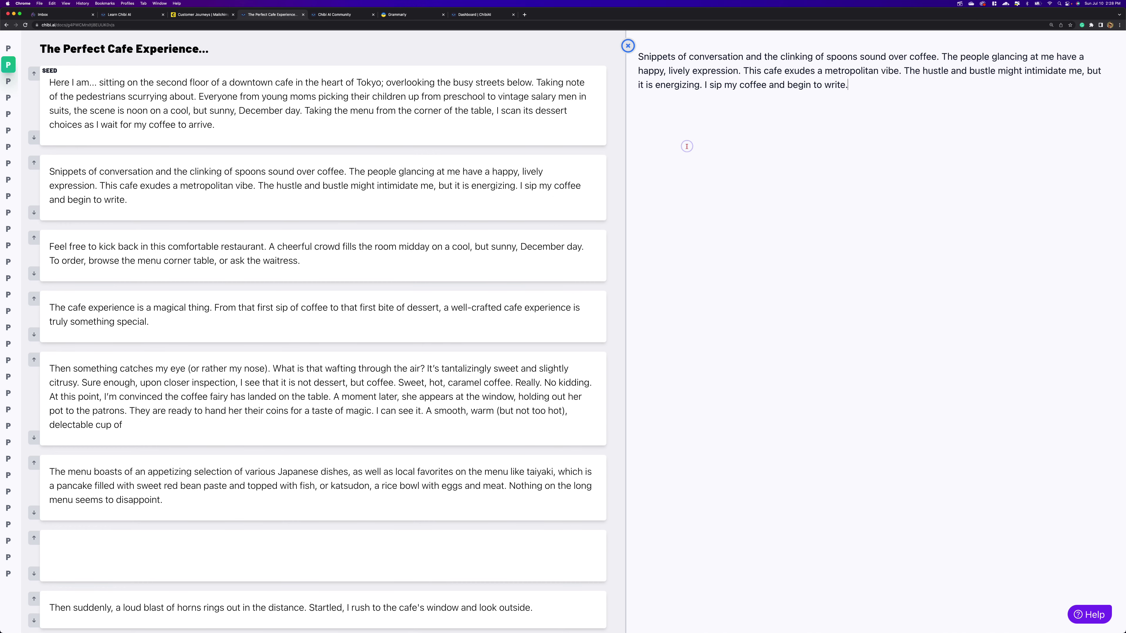
pyautogui.click(845, 102)
pyautogui.write("An empty plate sits in front of me as the barista places my coffee. I'm surrounded by people chattering away as they sip their coffees and nibble on pastries. Taking in the downtown scene, I'm reminded of Tokyo's bustling energy. Everywhere I look I see people rushing to their destinations. Few linger. Undaunted, I take my first sip of my coffee and begin to write.")
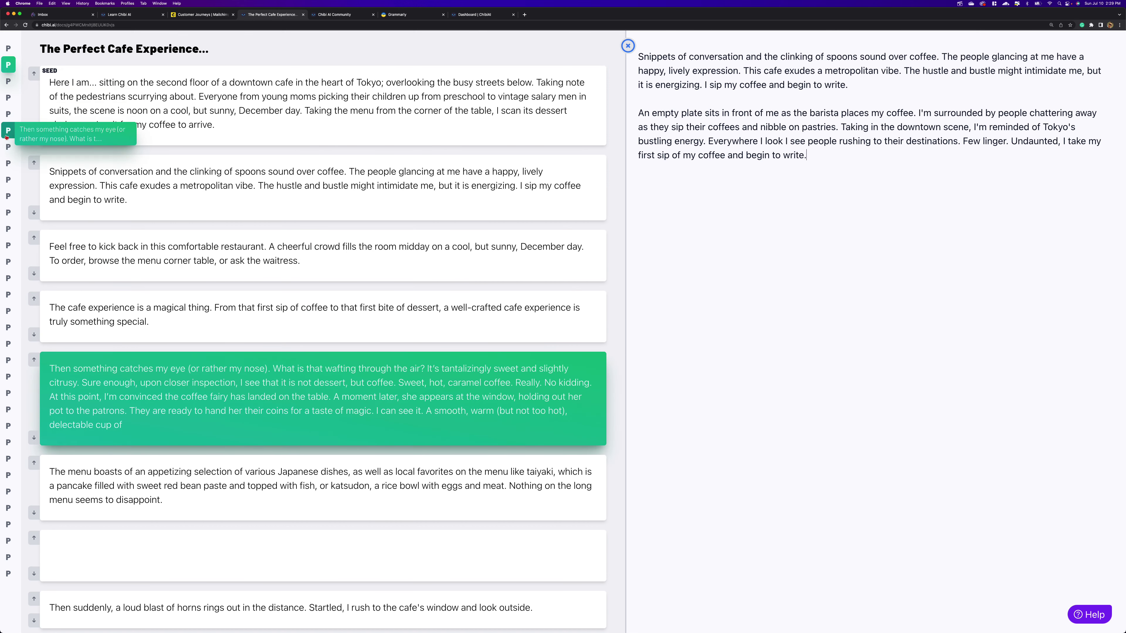
# - Jump to the later part of the story, select the "Many people are surprised" block, and close the split-screen block view
pyautogui.click(8, 442)
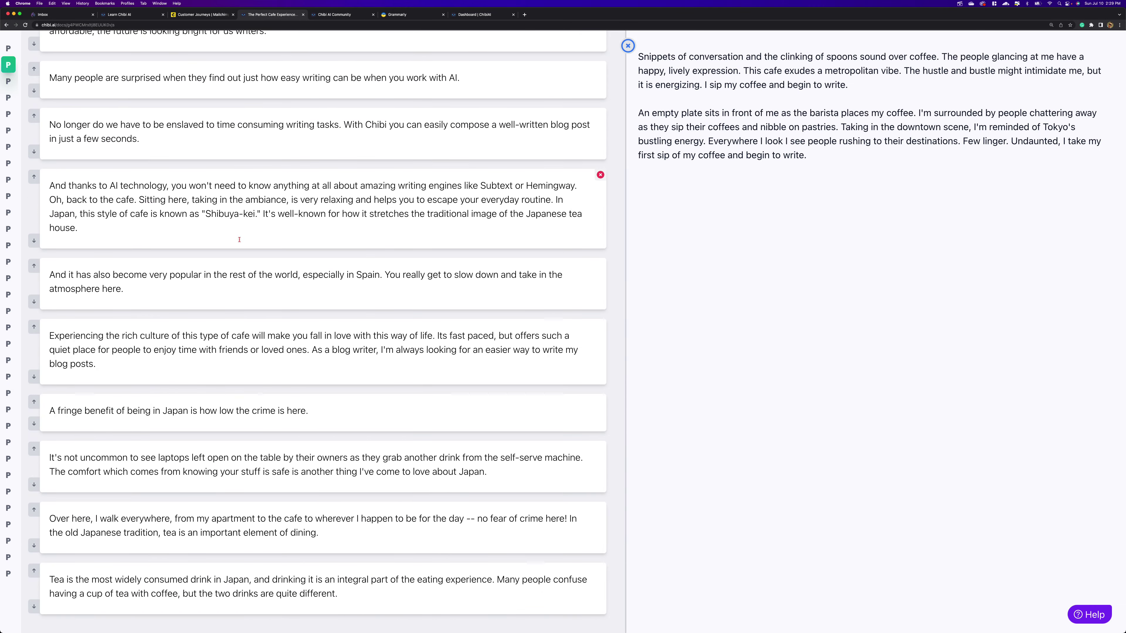
pyautogui.scroll(3, 239, 239)
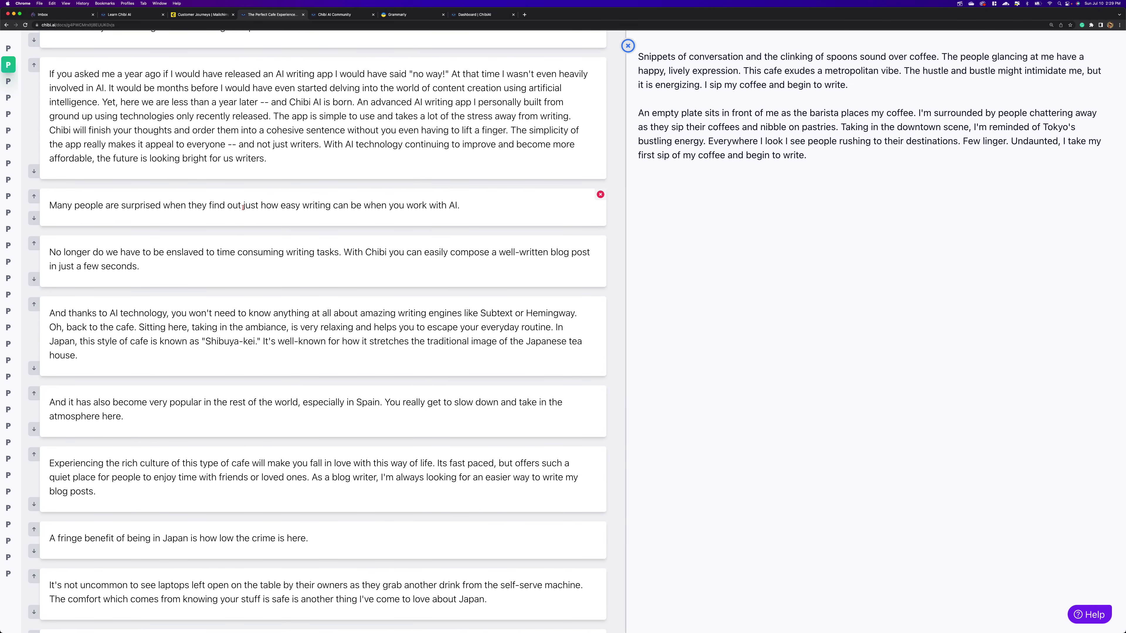
pyautogui.click(243, 207)
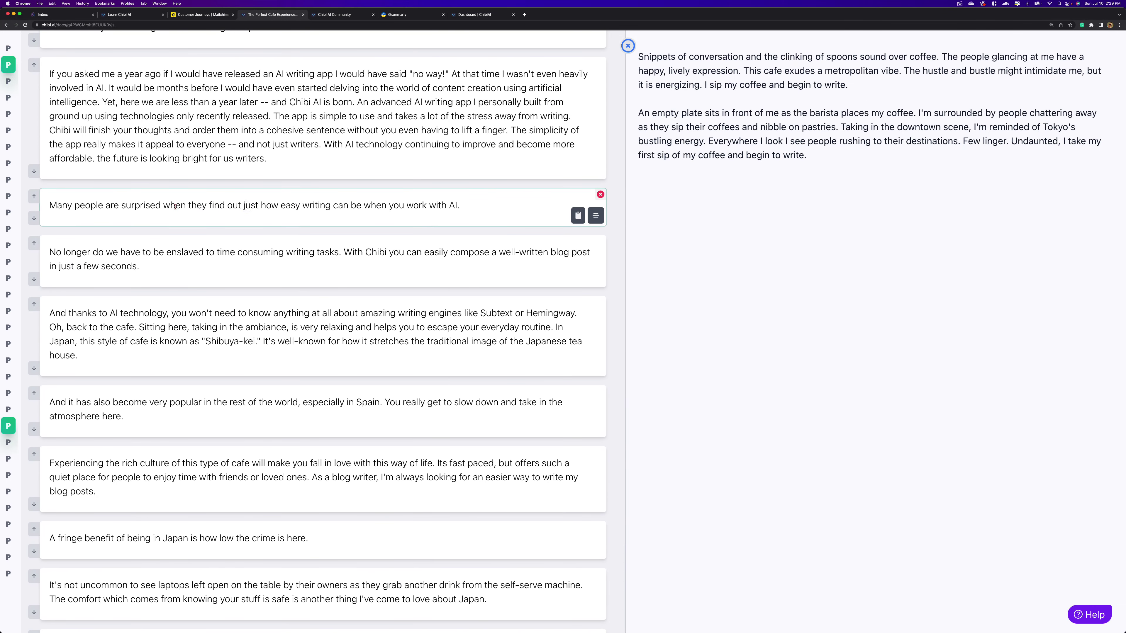
pyautogui.click(459, 205)
pyautogui.moveTo(62, 284)
pyautogui.click(628, 46)
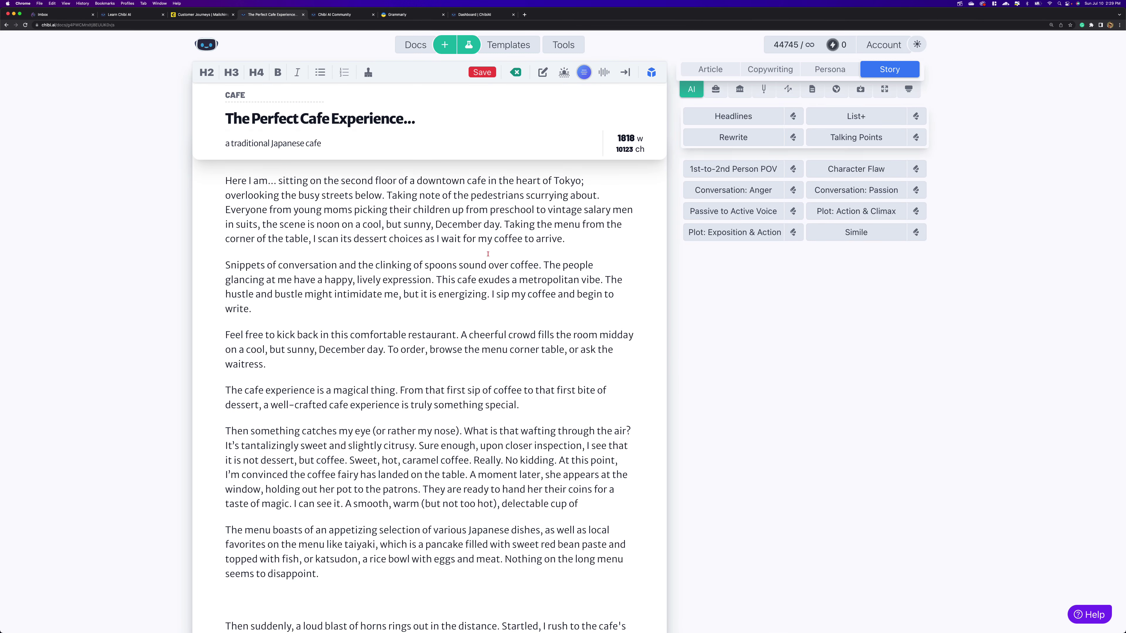